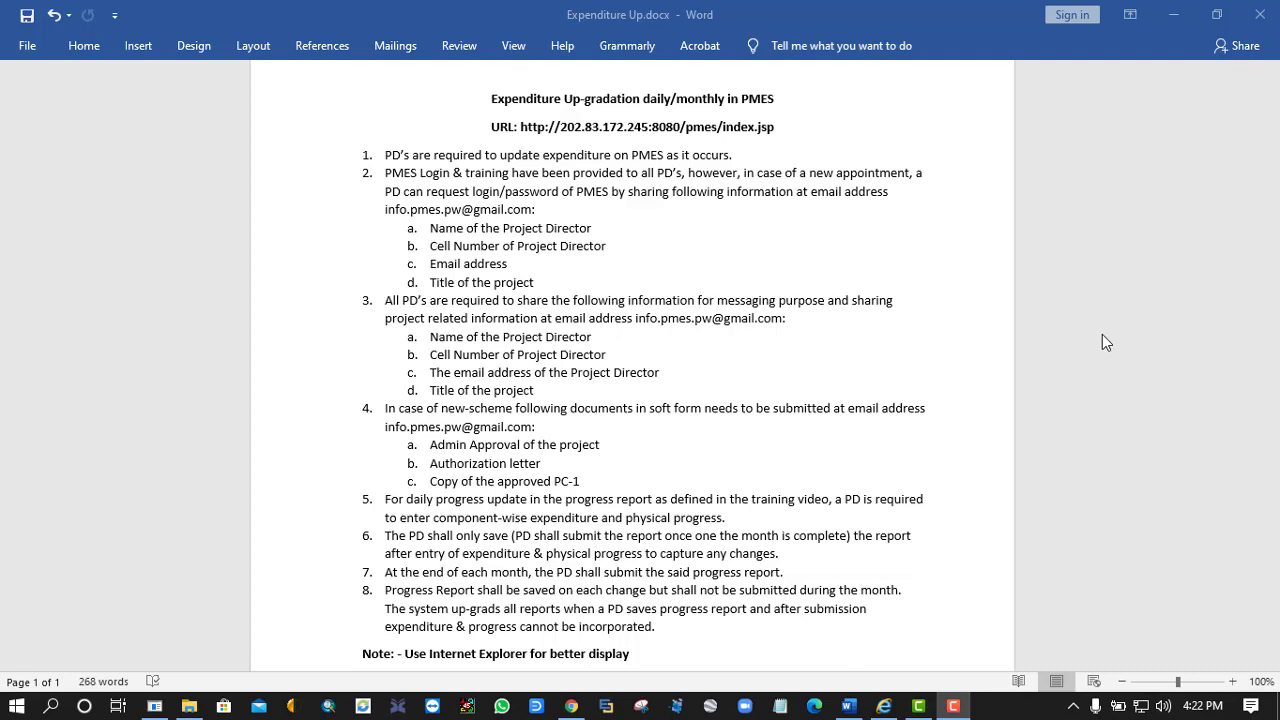
Switch to the PMES site in Internet Explorer and log out of the current account.
click(884, 707)
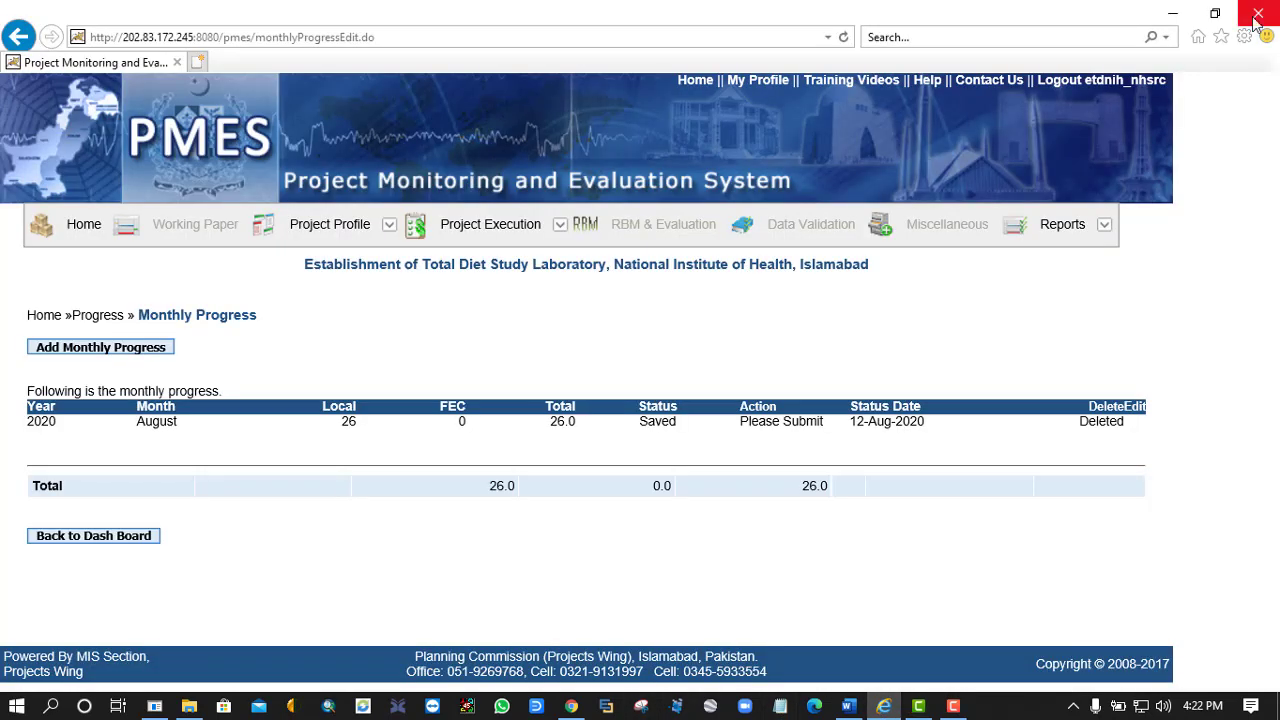
click(1148, 82)
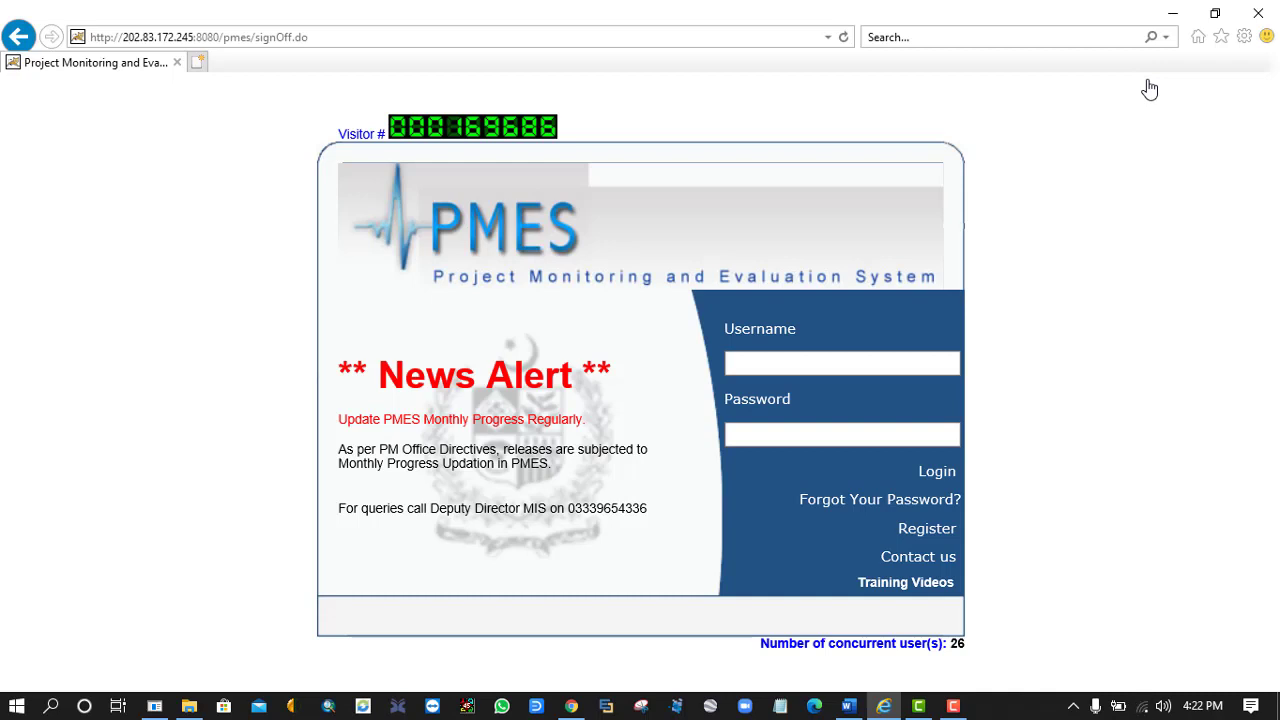
Log back in to PMES with the saved username and account password.
click(738, 362)
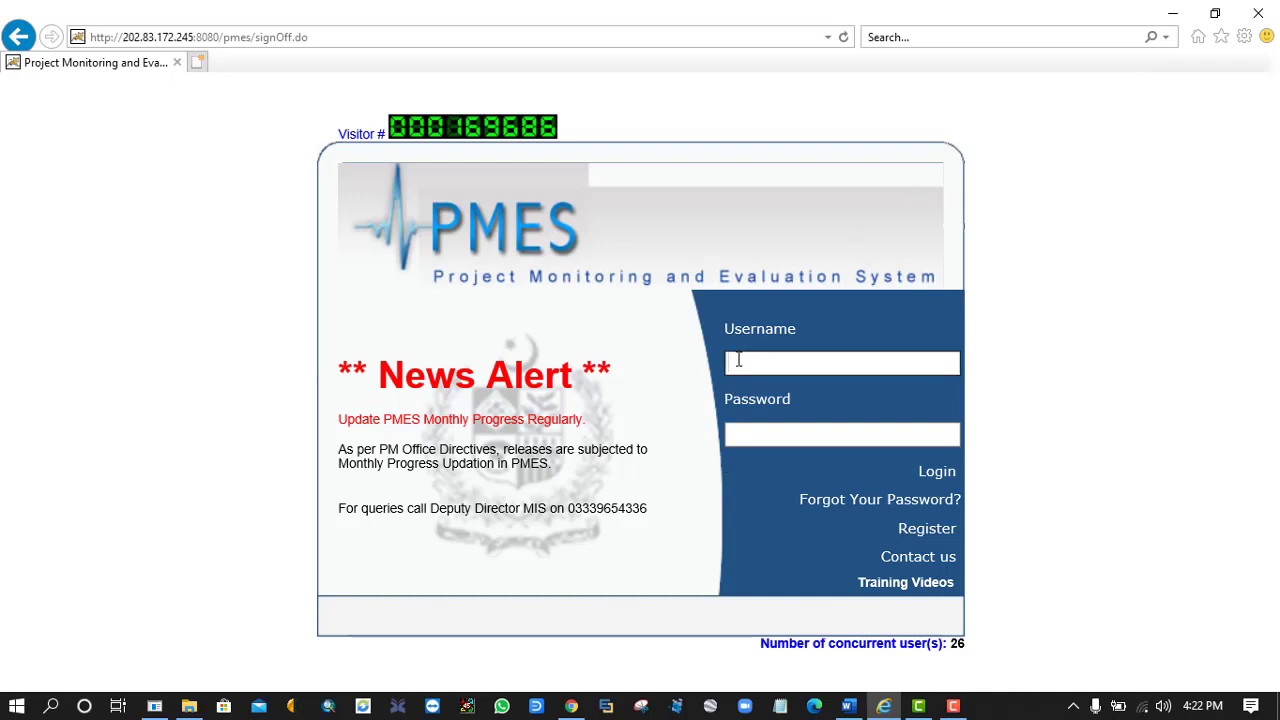
click(738, 362)
click(742, 386)
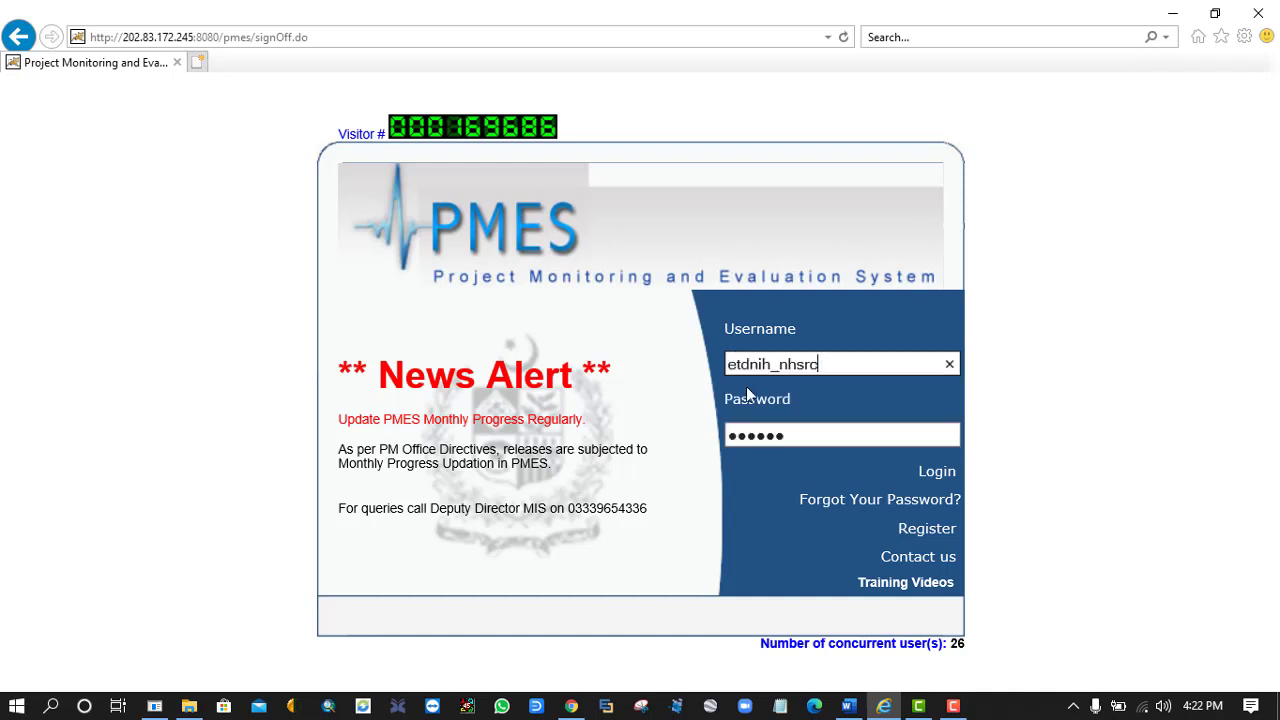
click(940, 476)
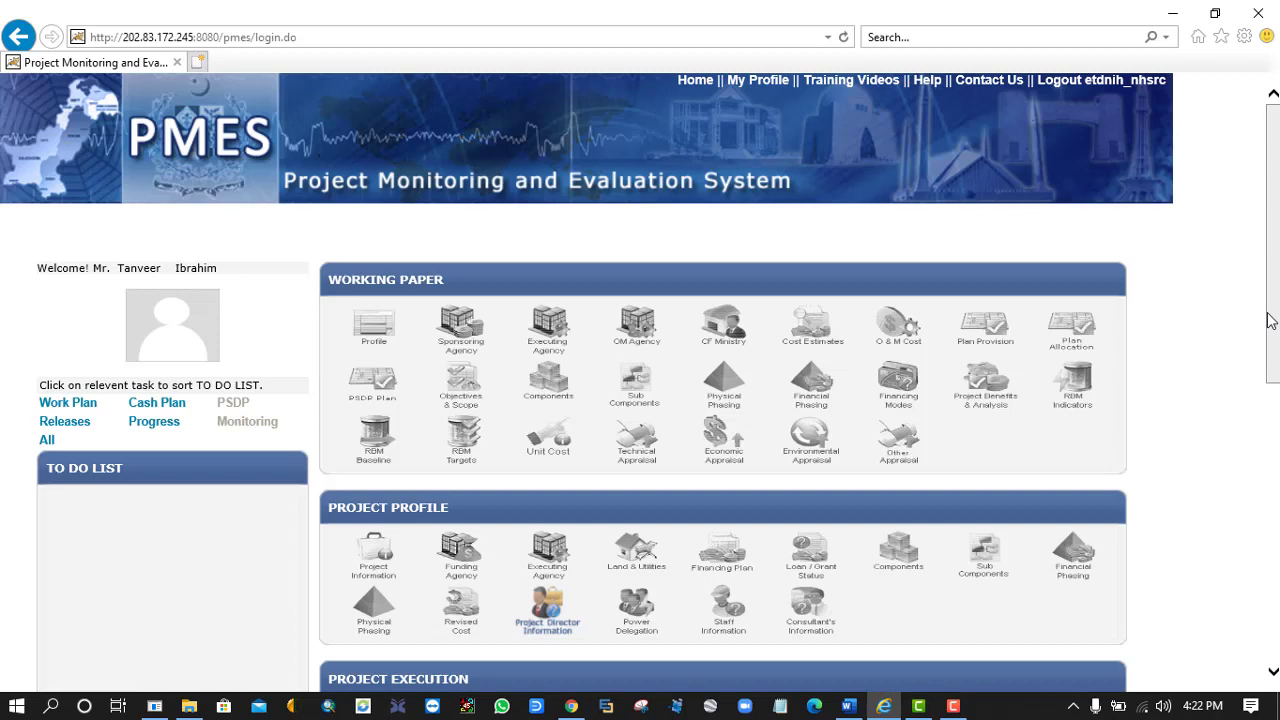
Open Progress under Project Execution and start adding a new monthly progress report.
scroll(1273, 320, down, 4)
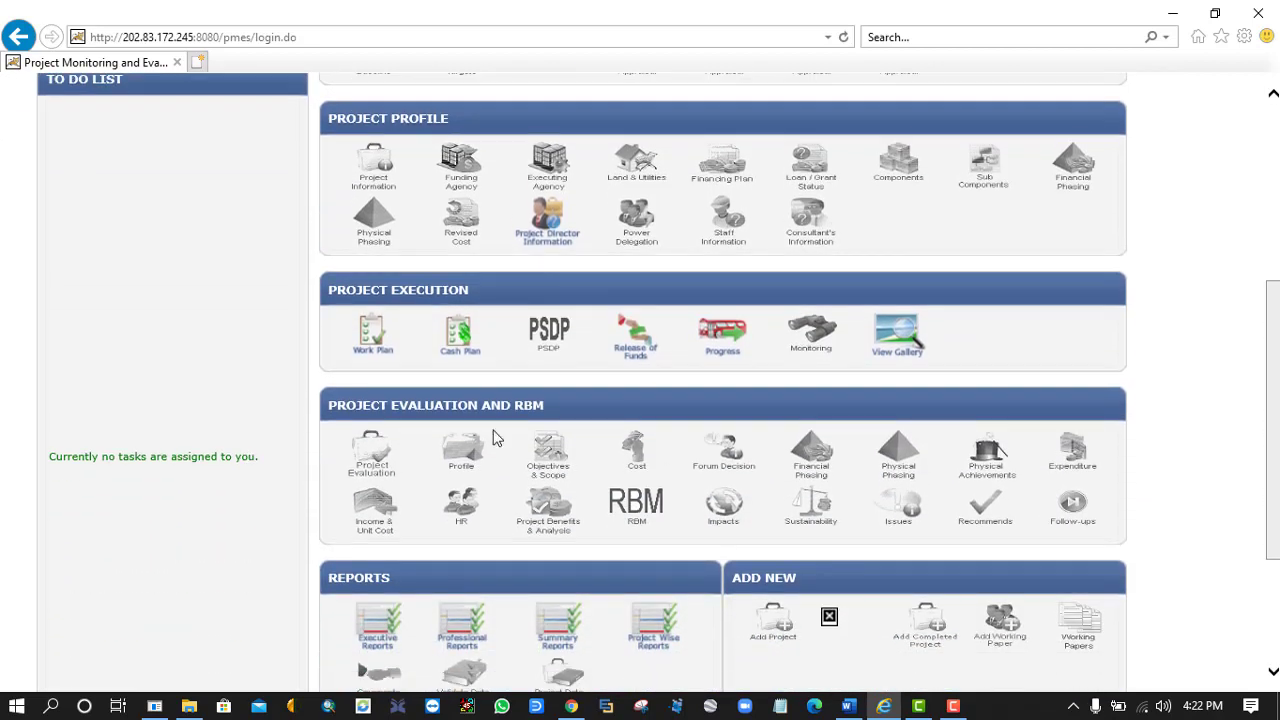
click(730, 334)
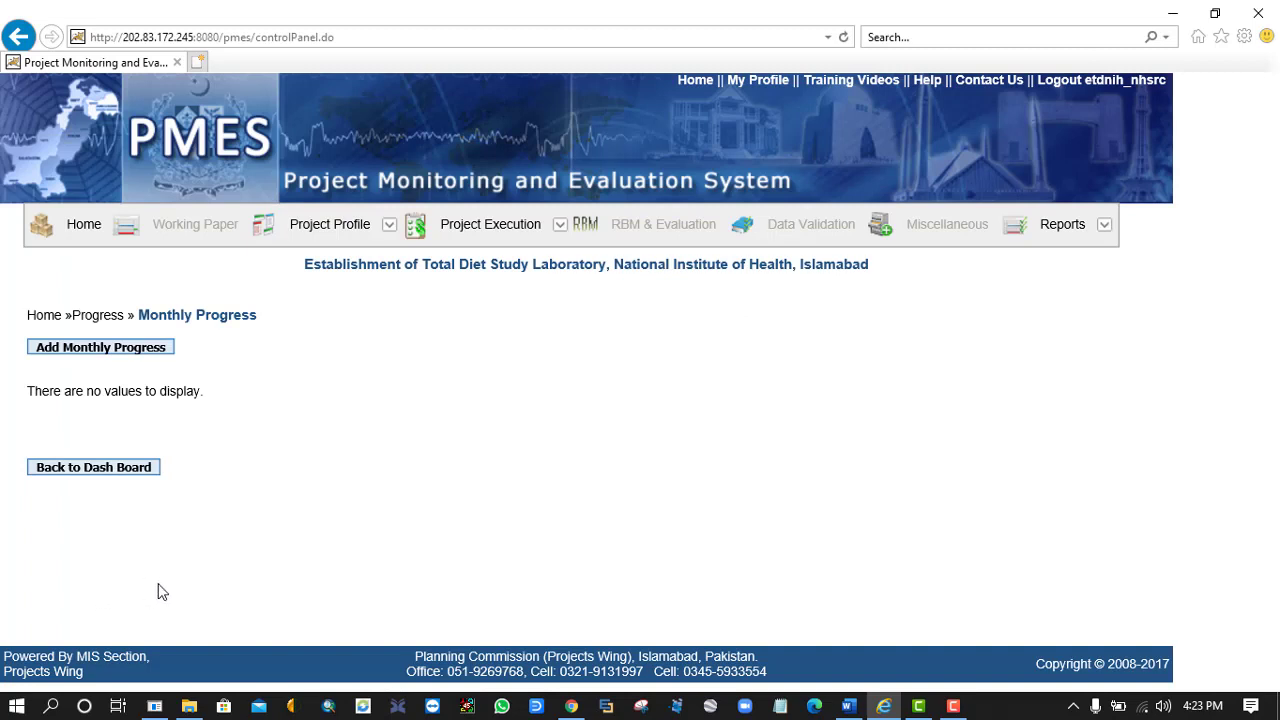
click(131, 355)
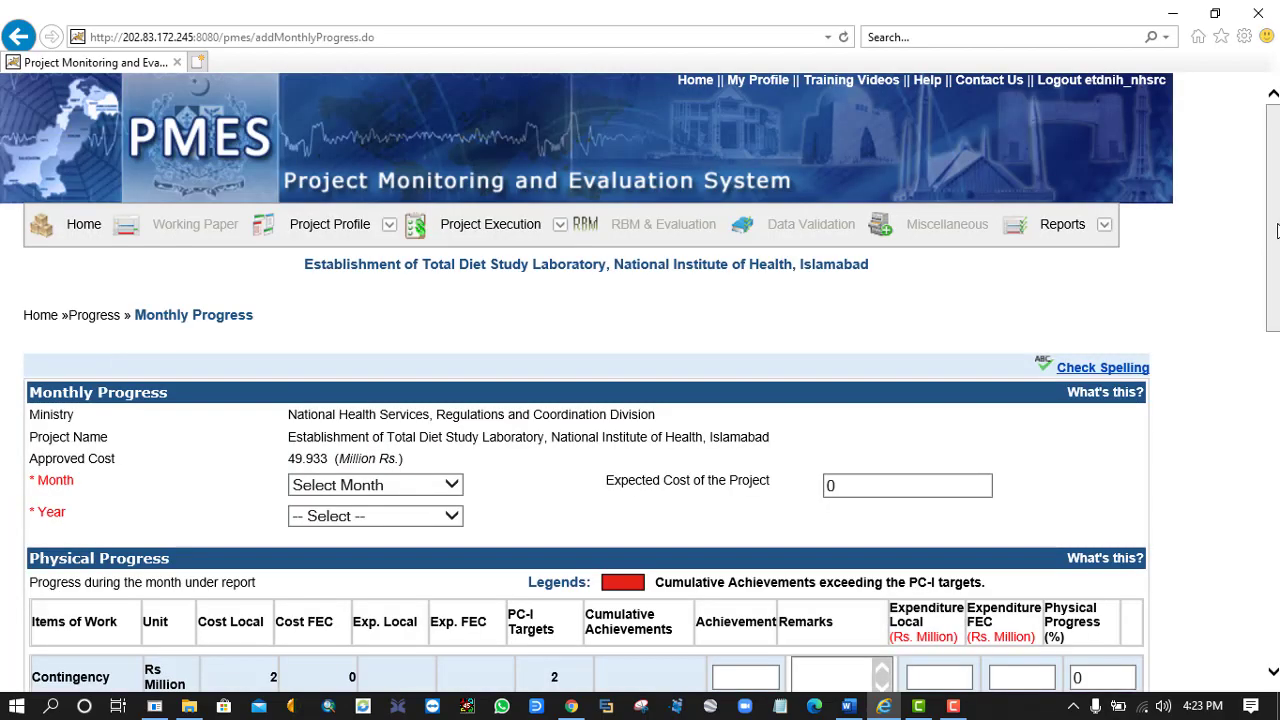
Set the report's month to August and its year to 2020.
drag(1278, 232, 1278, 347)
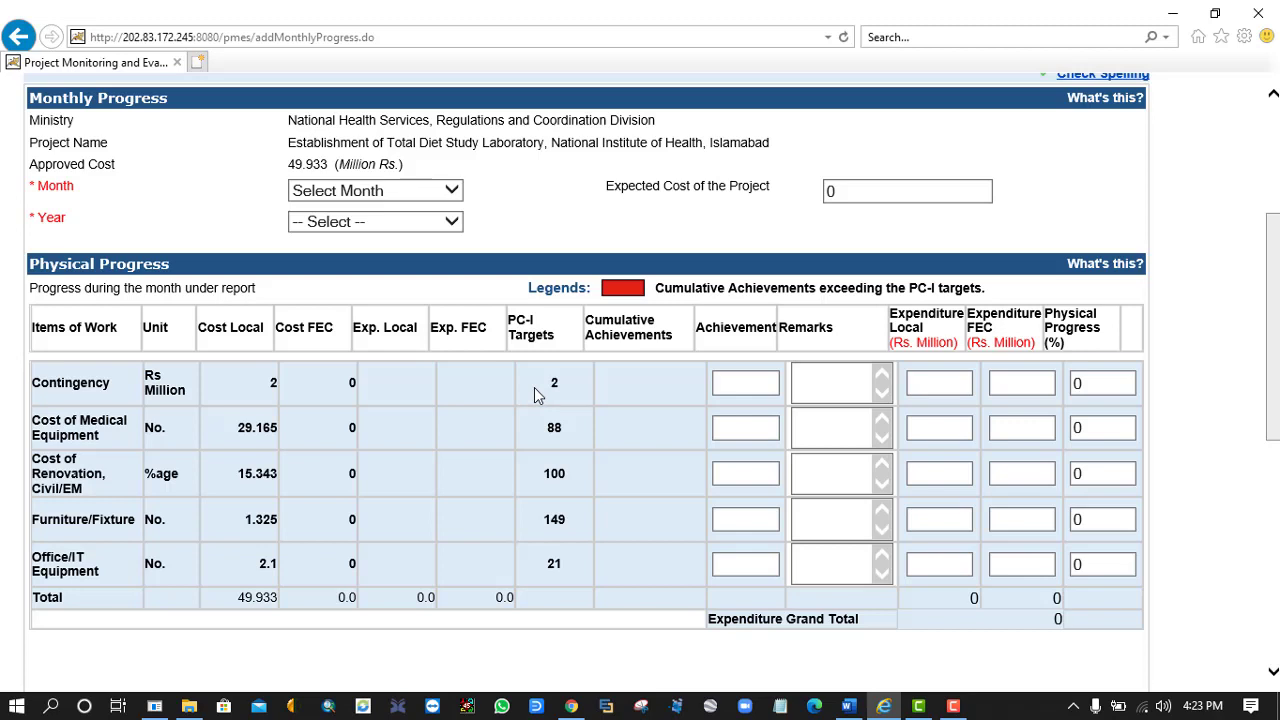
click(407, 196)
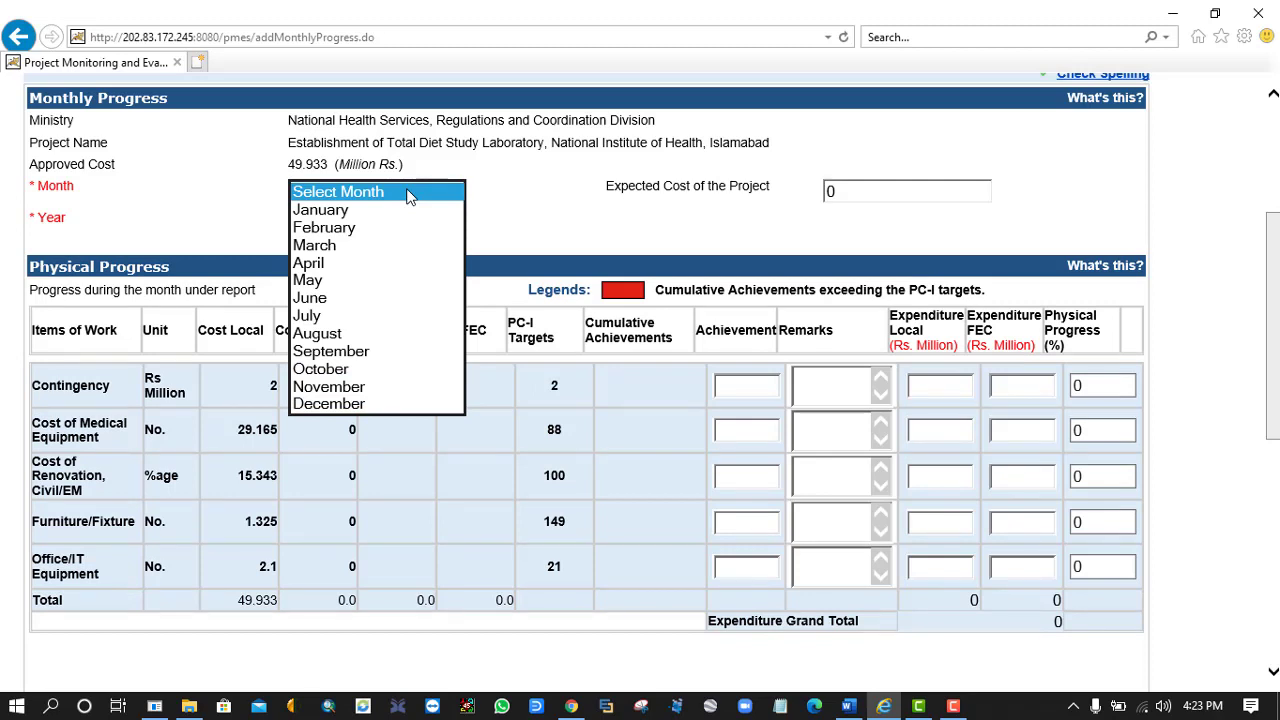
click(343, 334)
click(326, 226)
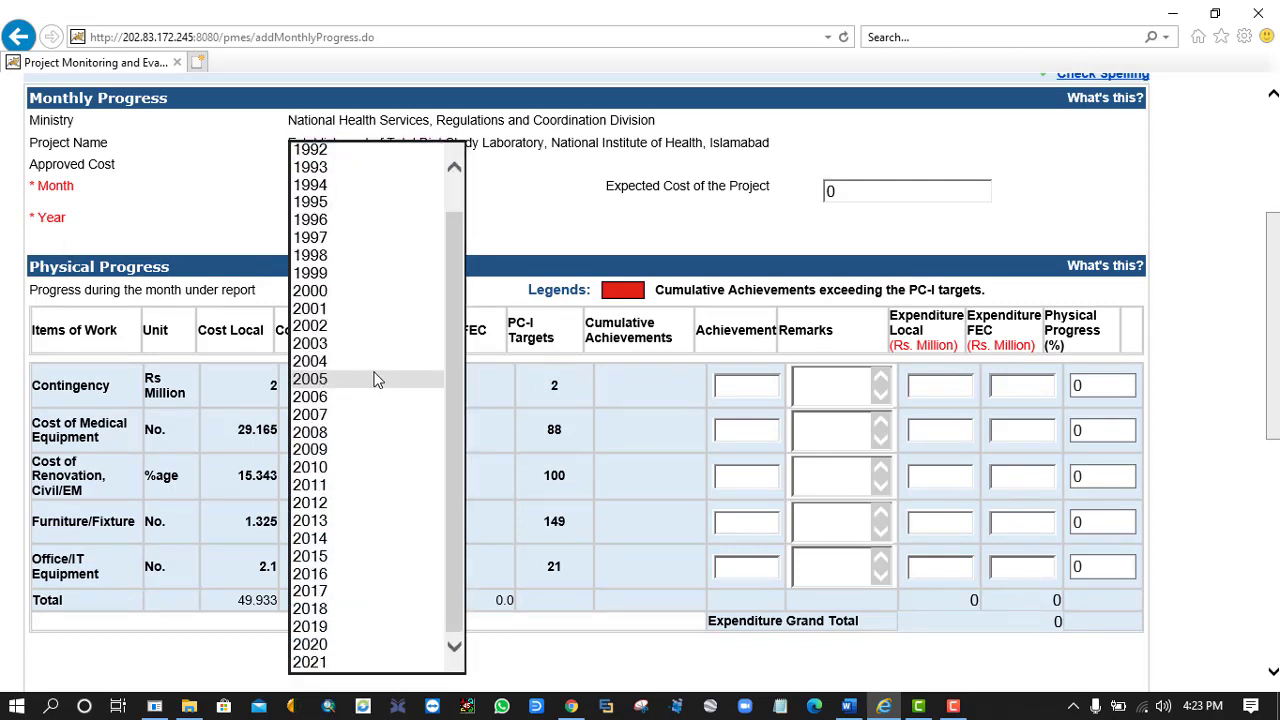
click(310, 644)
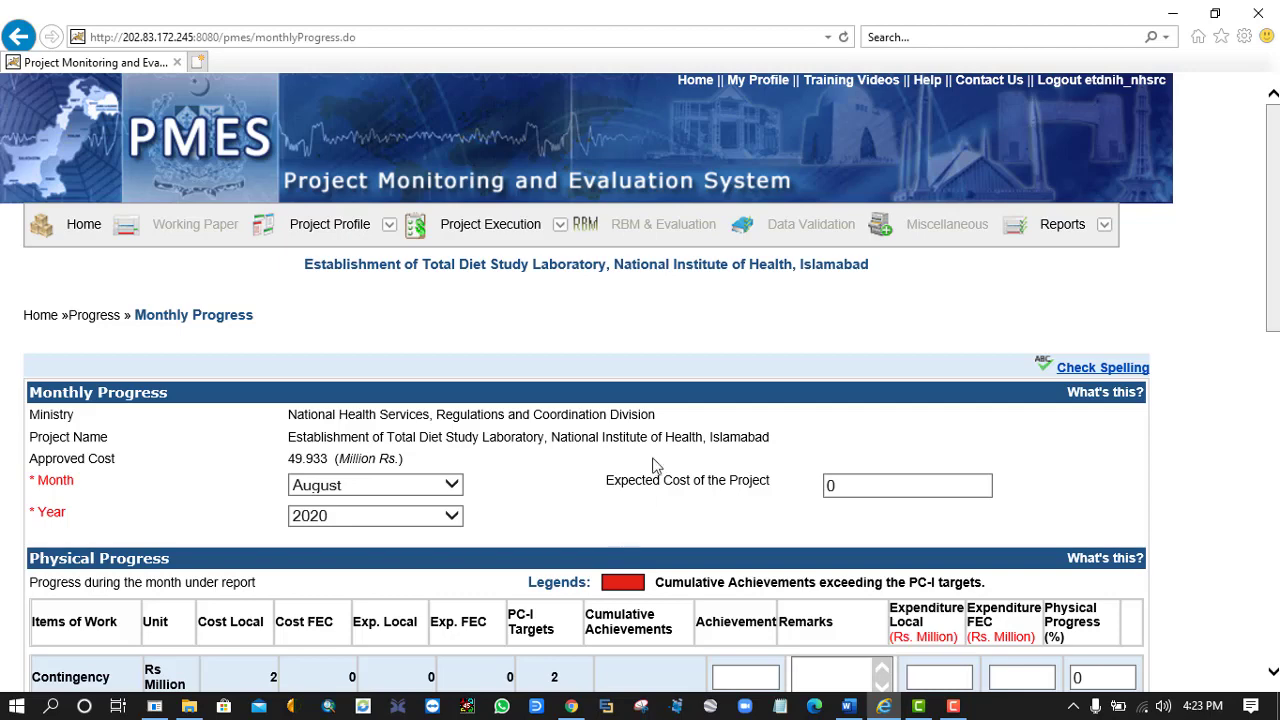
For Contingency, enter a local expenditure of 0.5 million Rs. and an achievement of 0.5.
scroll(1274, 220, down, 5)
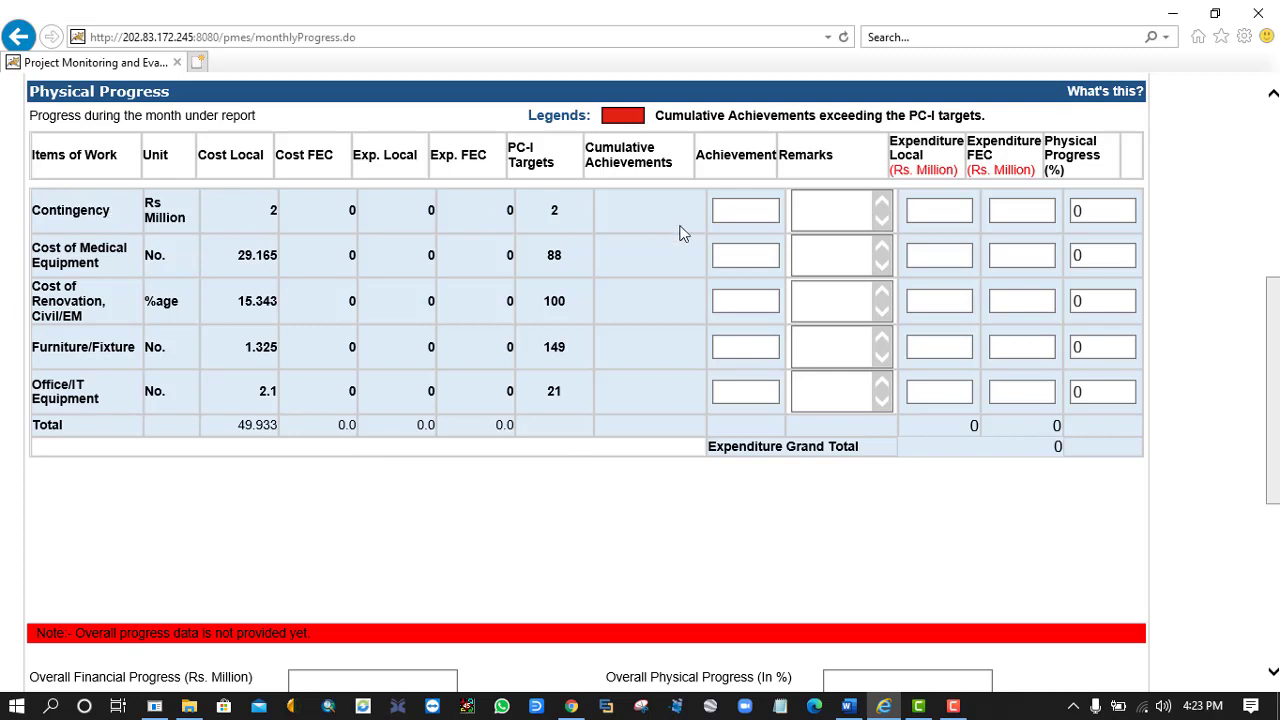
click(937, 207)
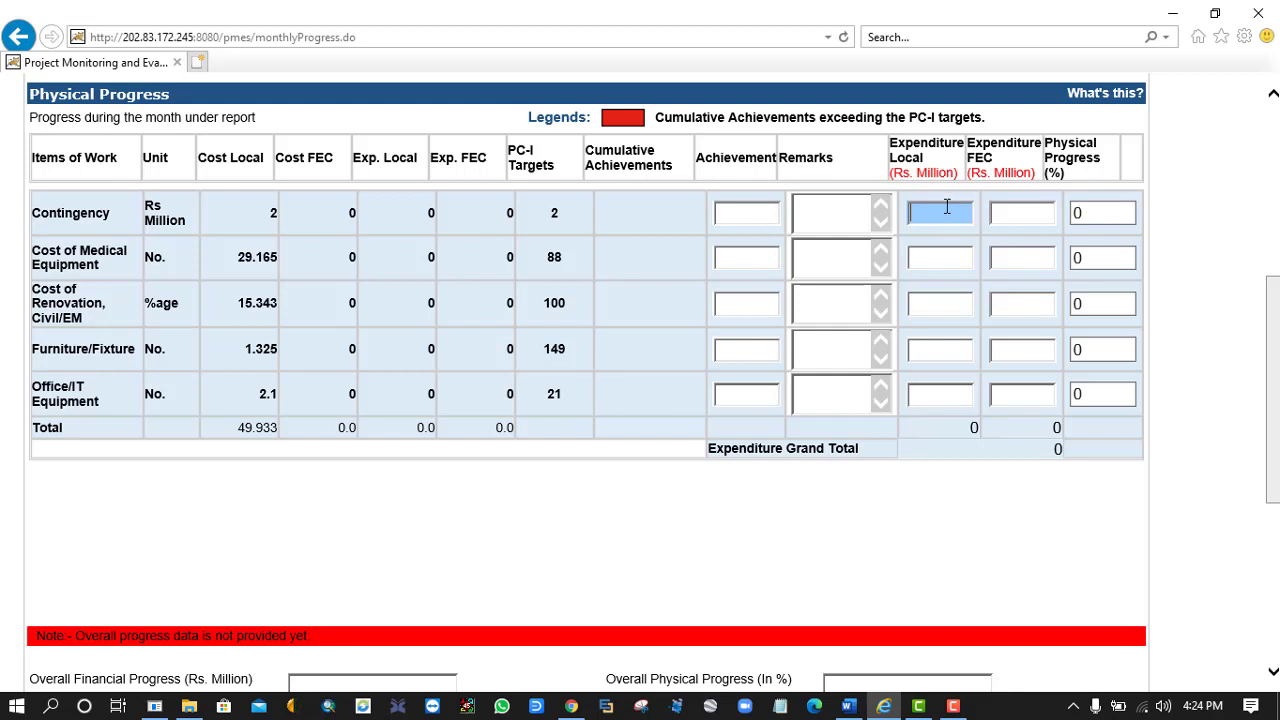
text(0.5)
click(742, 213)
text(0.5)
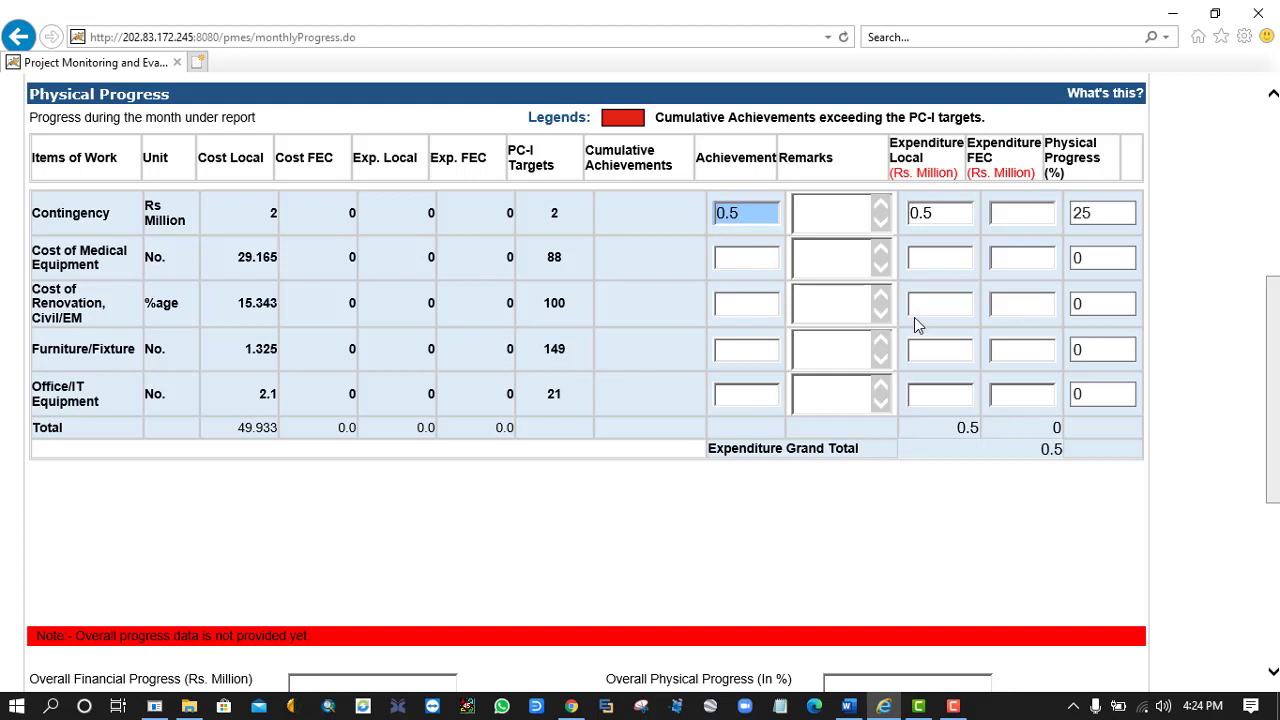
For Cost of Medical Equipment, enter a local expenditure of 15 million Rs. and an achievement of 18.
click(927, 258)
text(15)
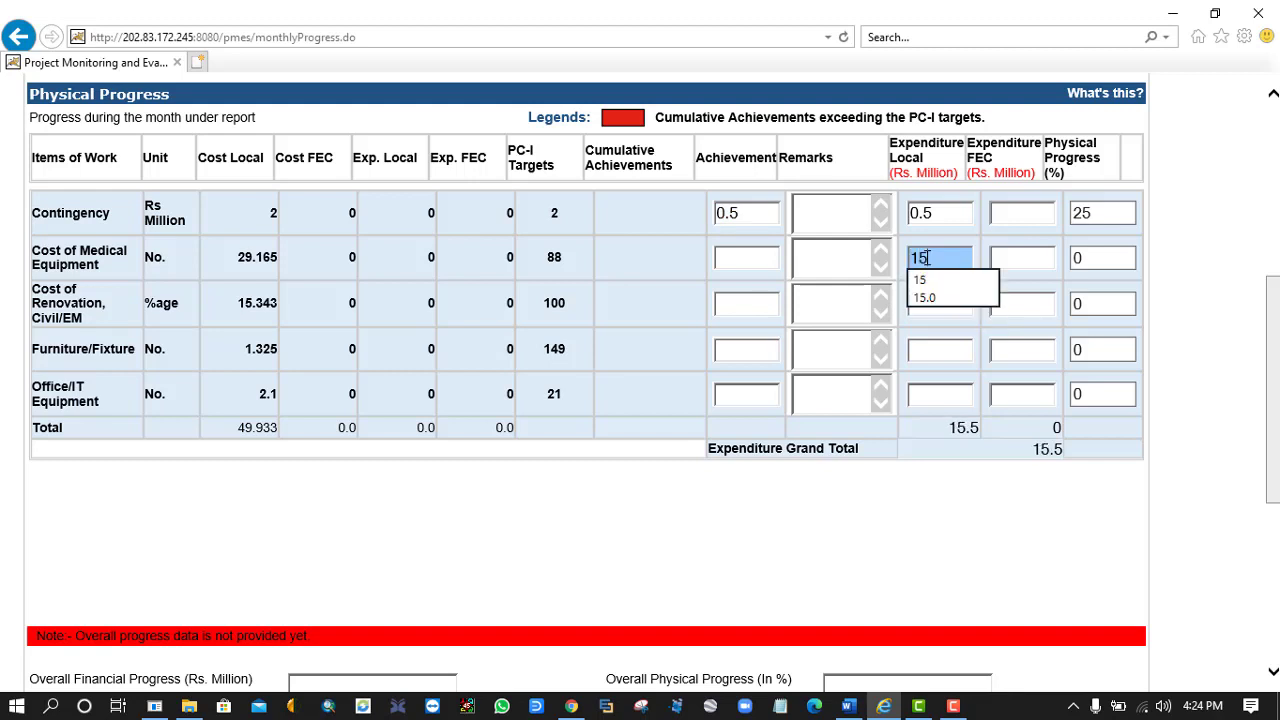
click(739, 259)
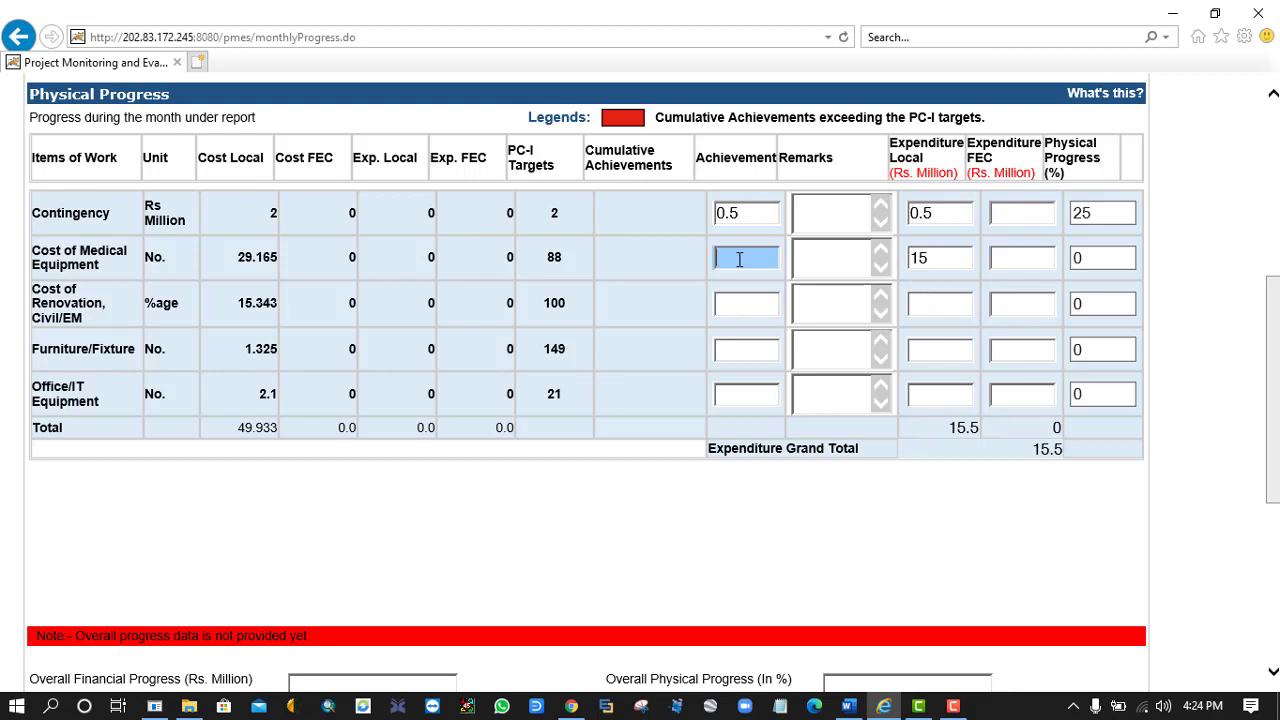
text(18)
For Cost of Renovation, Civil/EM, enter a local expenditure of 2 and the remark "renovation work in progress".
click(938, 302)
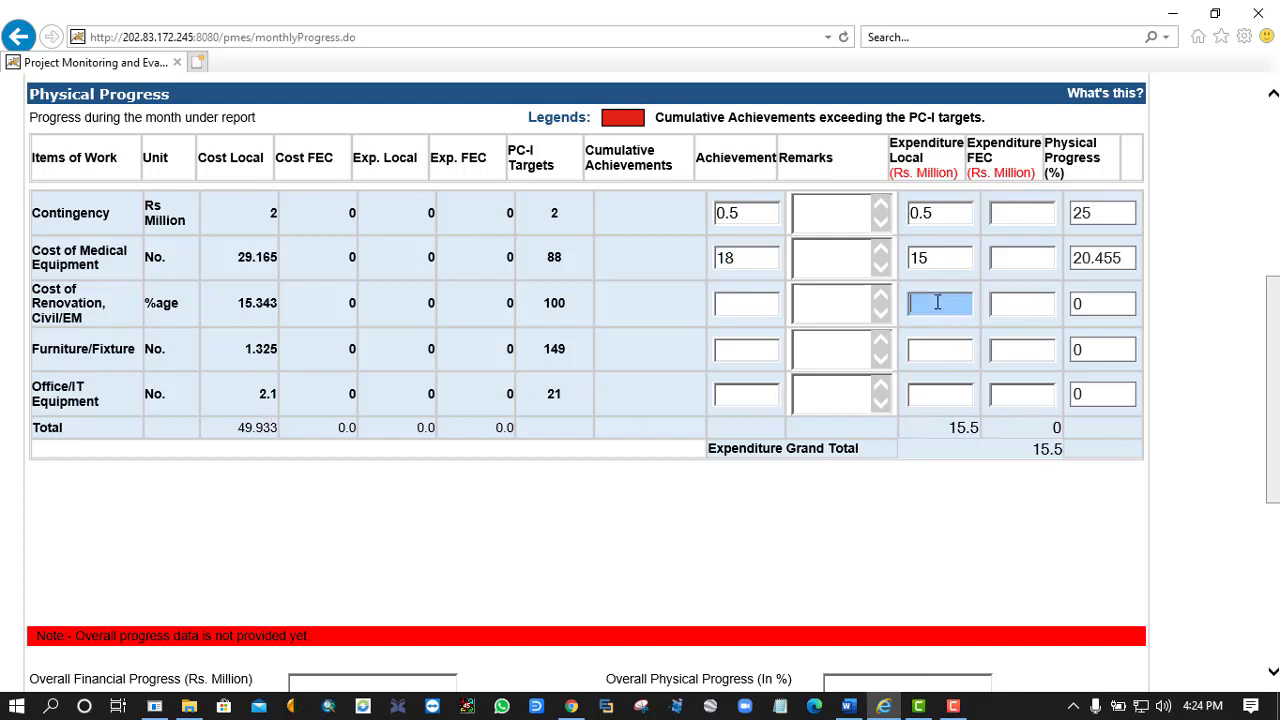
text(2)
click(812, 305)
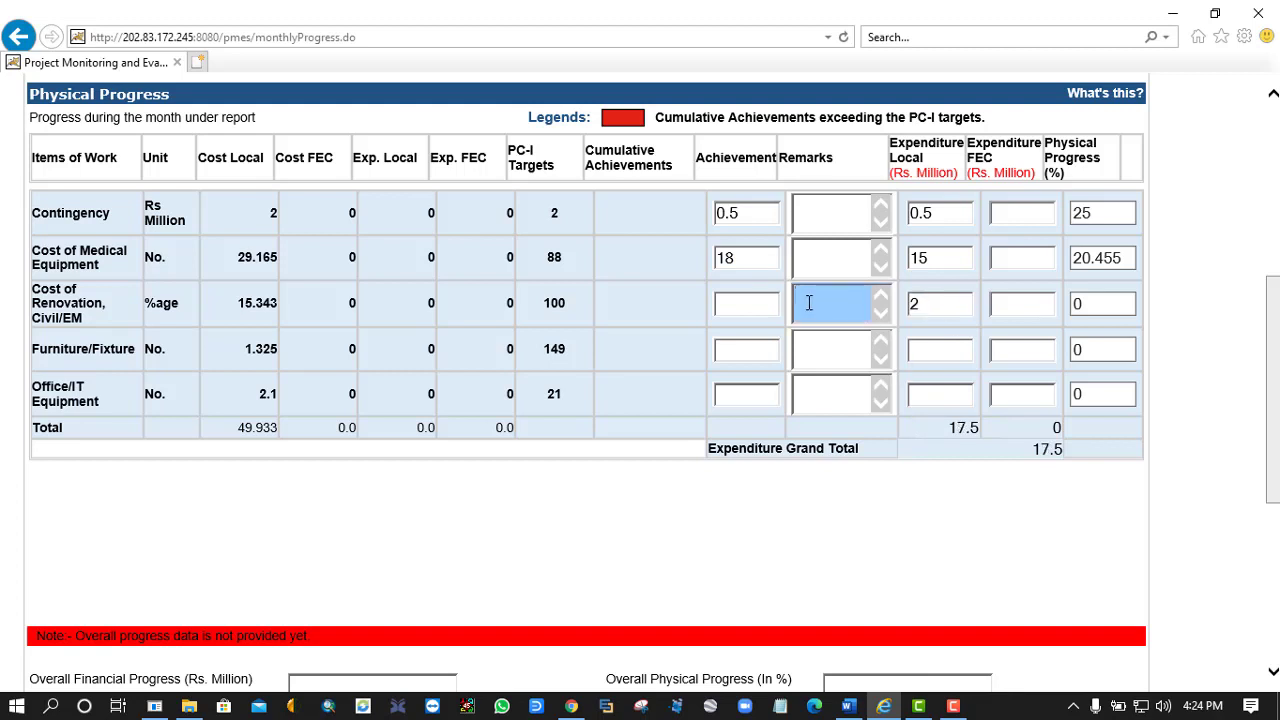
text(rev)
key(BackSpace)
text(noovat)
text(ion wor)
text(k in pro)
text(gress)
For Furniture/Fixture, enter a local expenditure of 0.8 and the remark "office furniture procured".
click(946, 352)
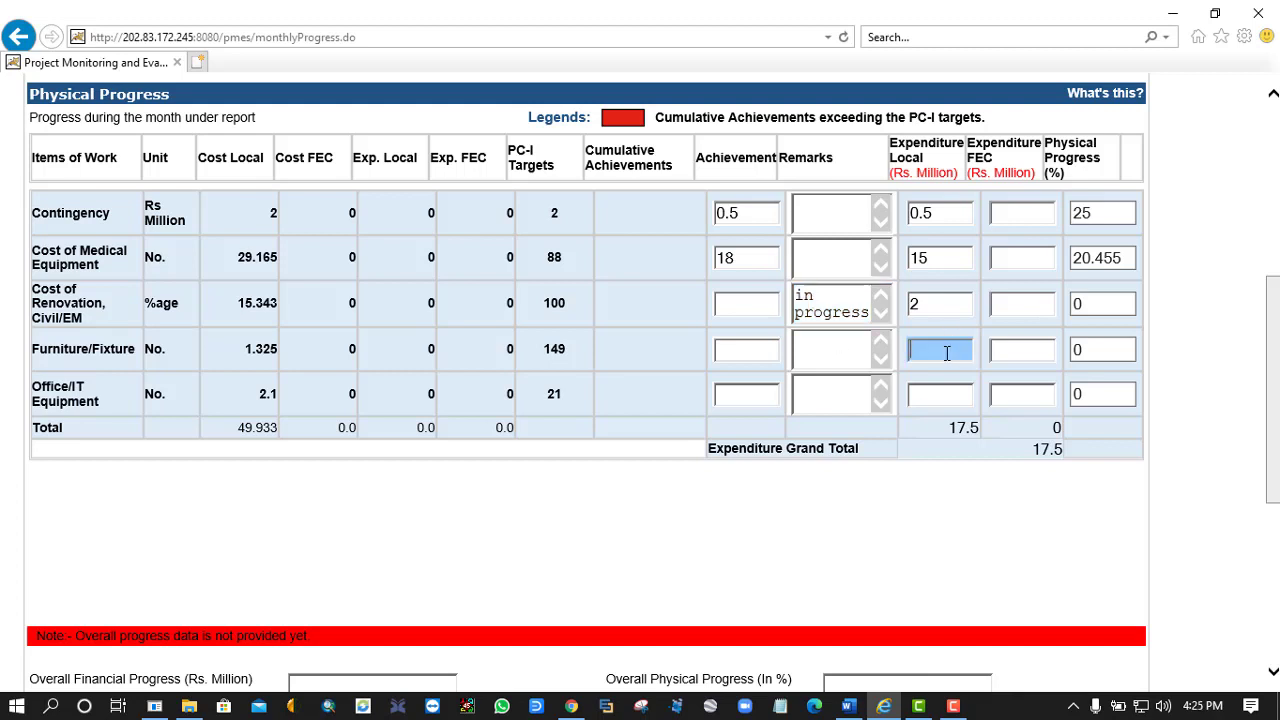
text(0.8)
click(833, 349)
text(off)
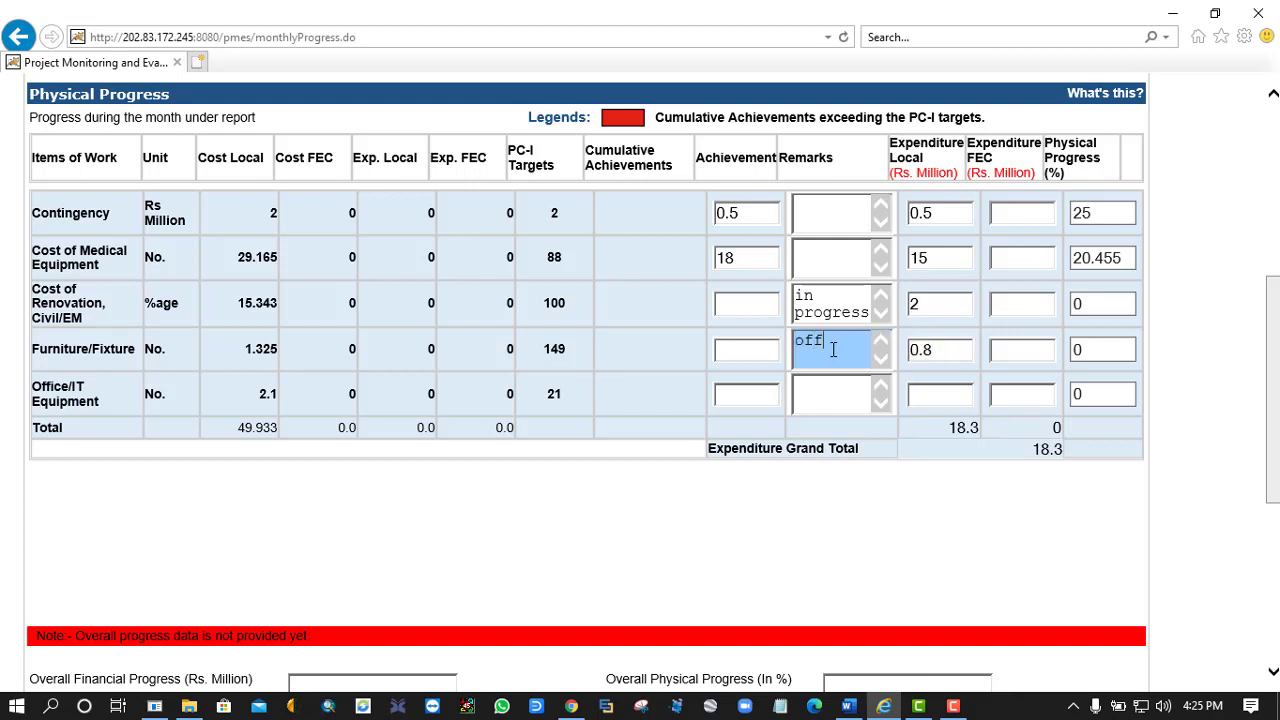
text(ice furniture )
text(procured)
For Office/IT Equipment, enter a local expenditure of 1.0 and the remark "computer procured".
click(939, 395)
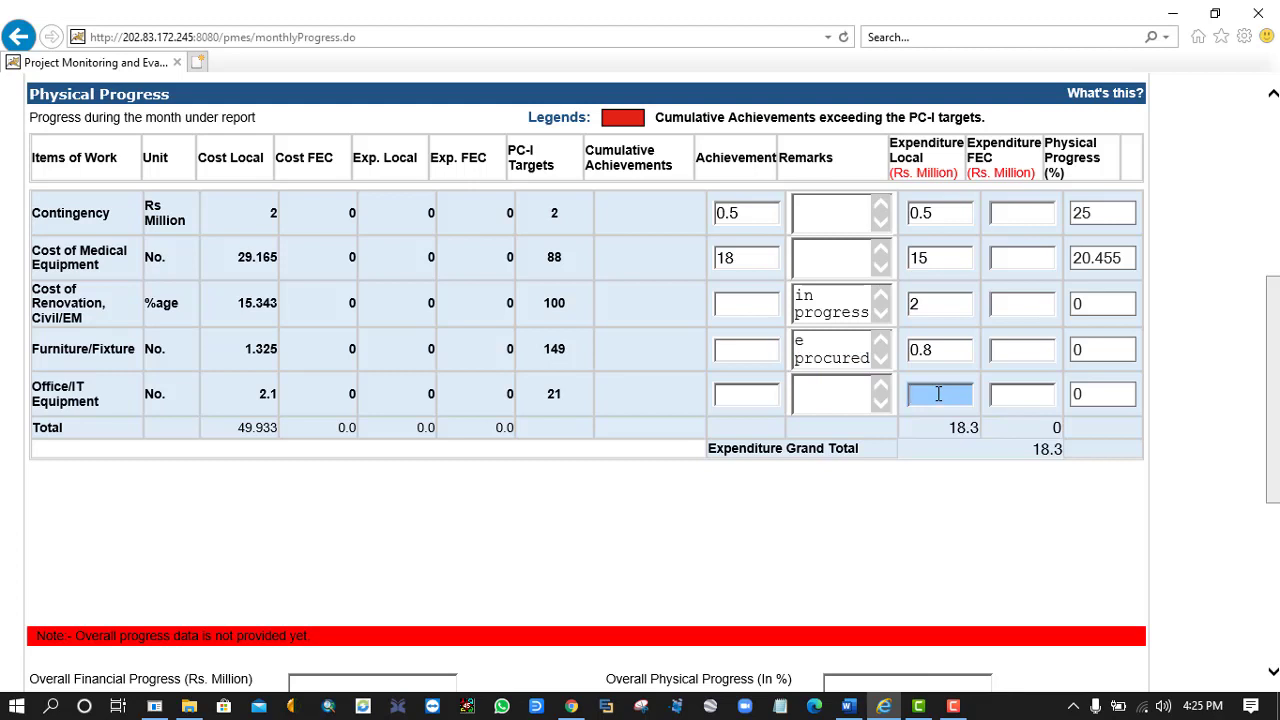
text(1.0)
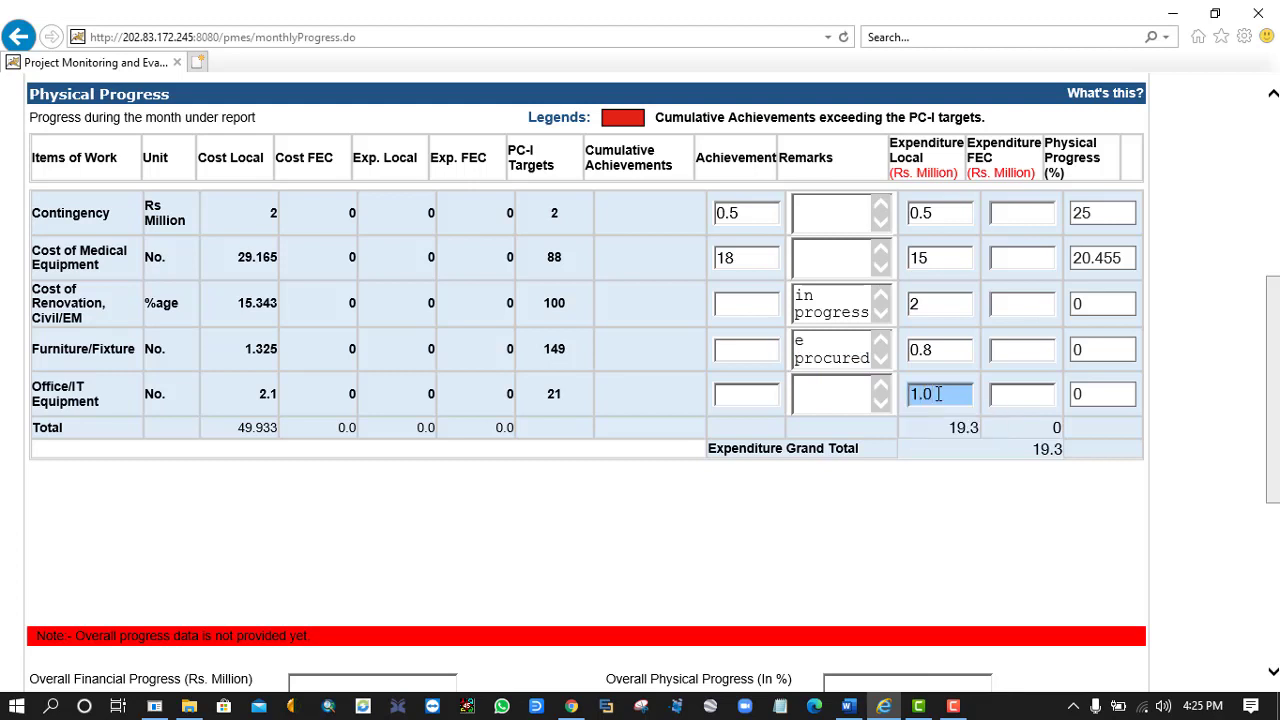
click(853, 390)
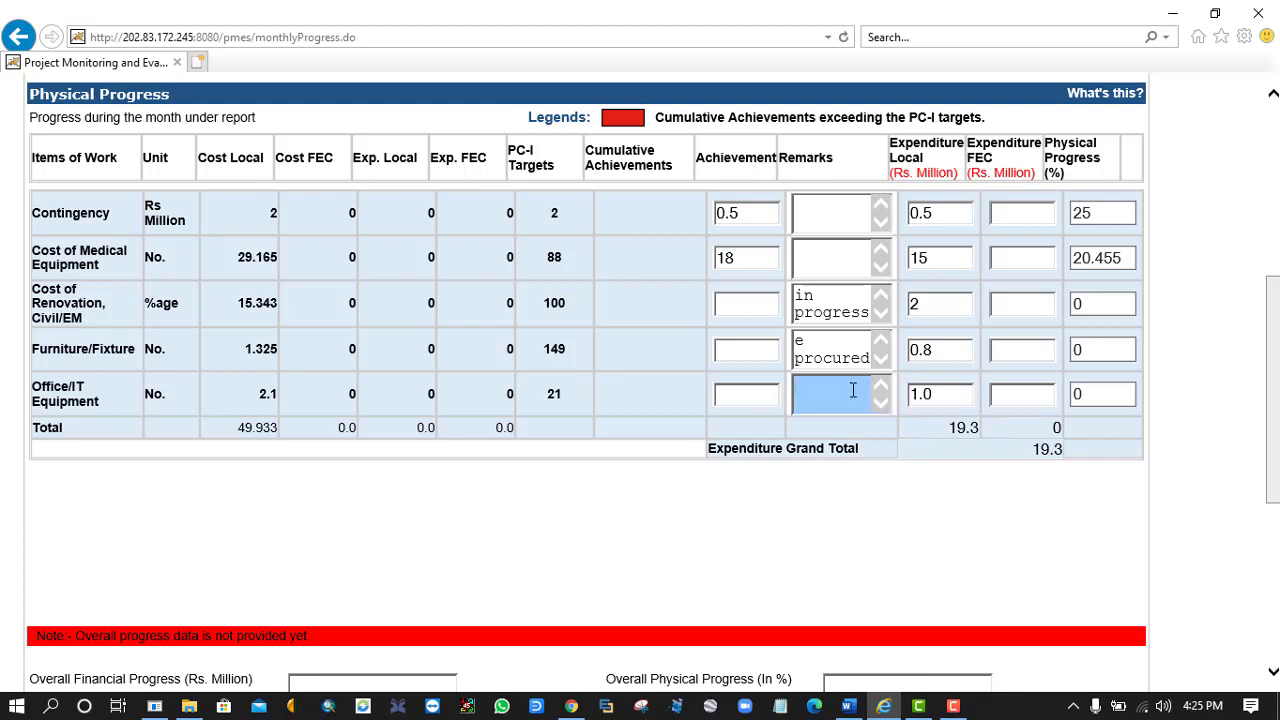
text(computer)
text( procur)
text(ed)
Set the overall financial progress to 19.3 million Rs. and the overall physical progress to 18%.
scroll(1274, 455, down, 2)
drag(1274, 455, 1274, 513)
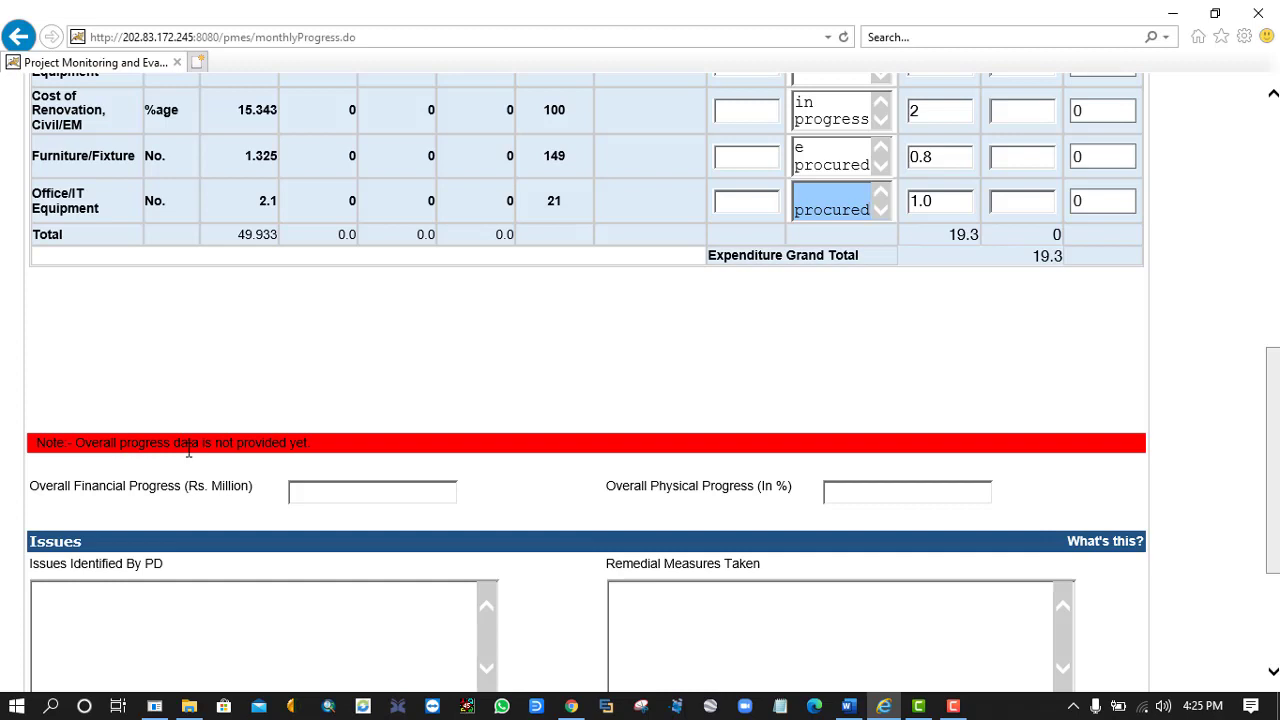
click(299, 488)
text(19.3)
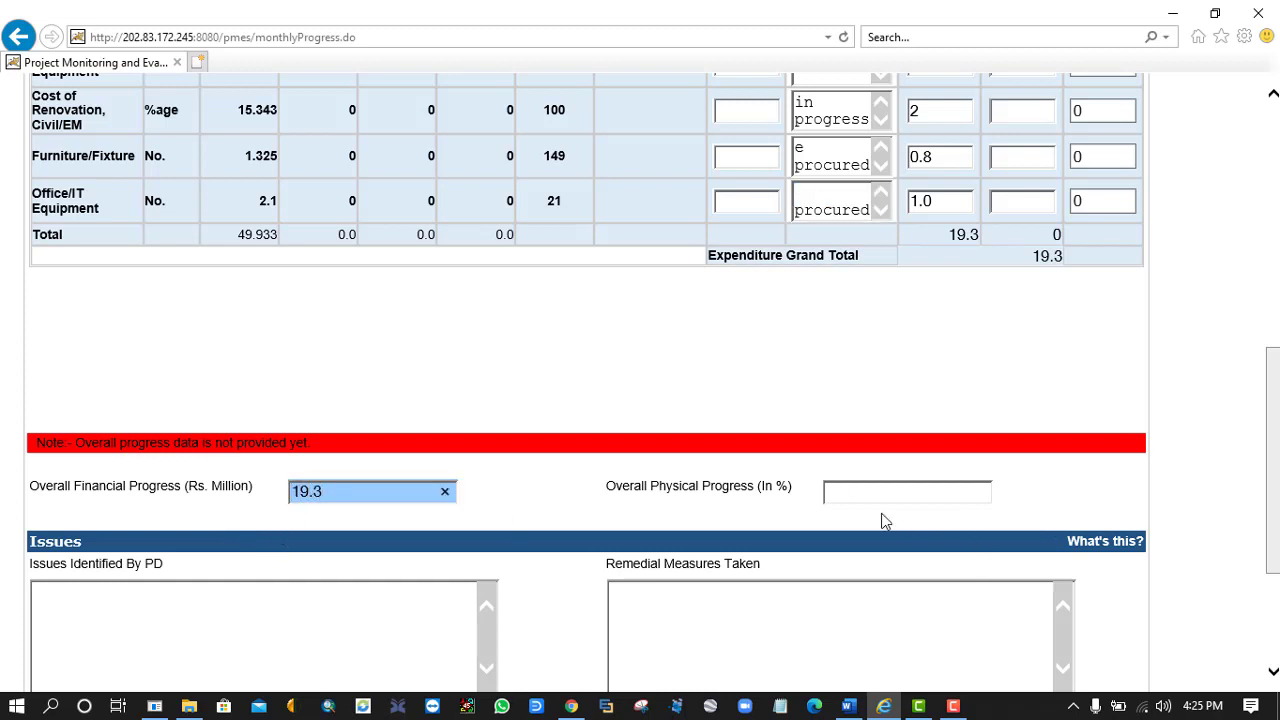
click(852, 490)
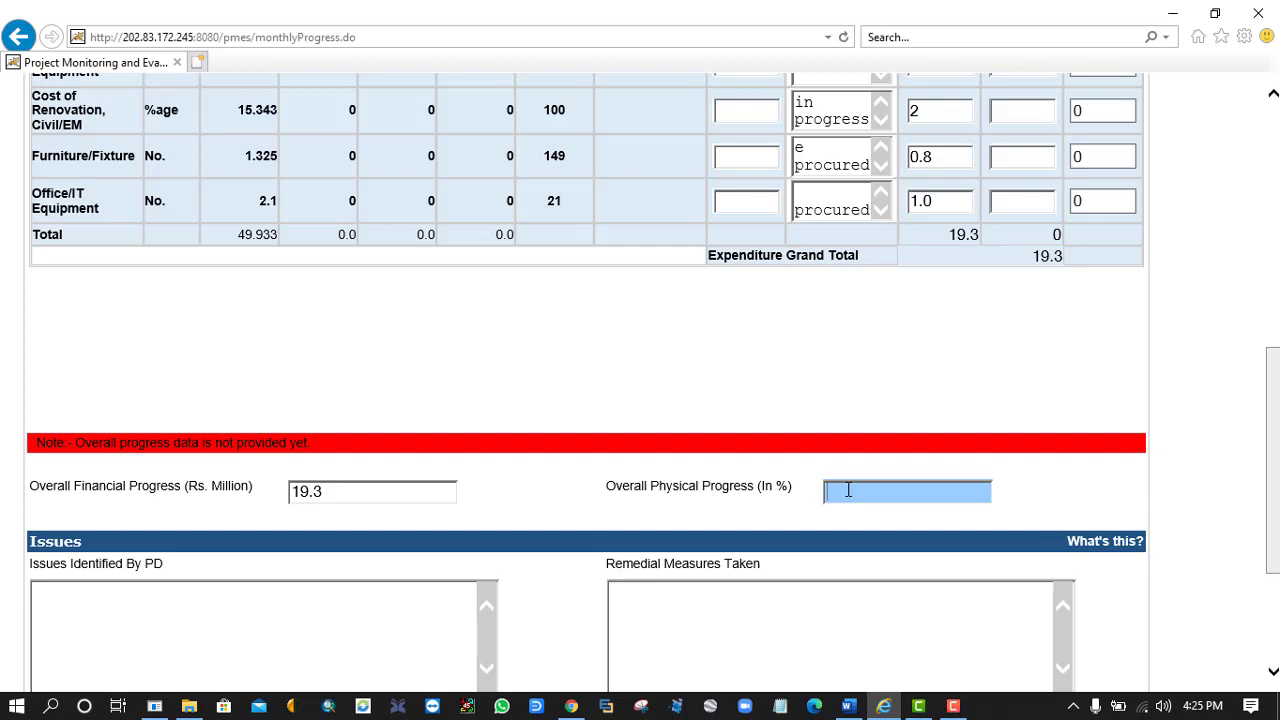
text(18)
Enter "release delayed" as the issue identified by the PD and save the monthly progress report.
scroll(1260, 368, down, 2)
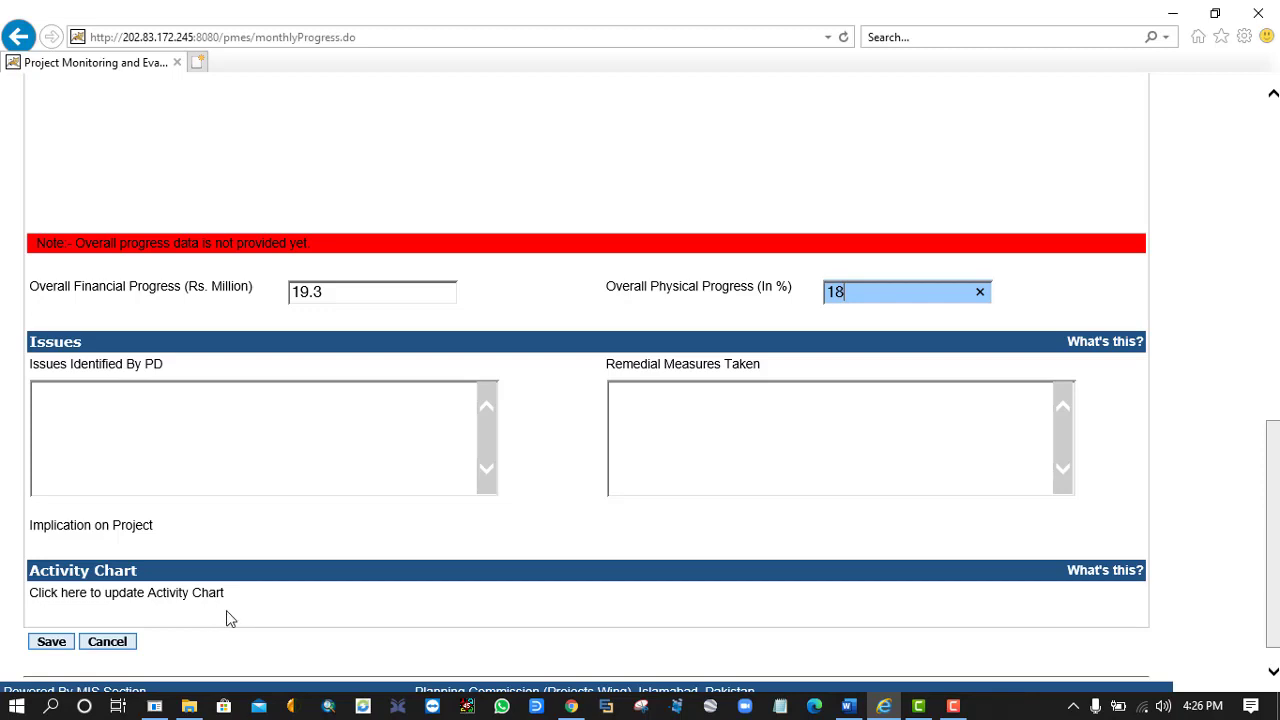
click(198, 431)
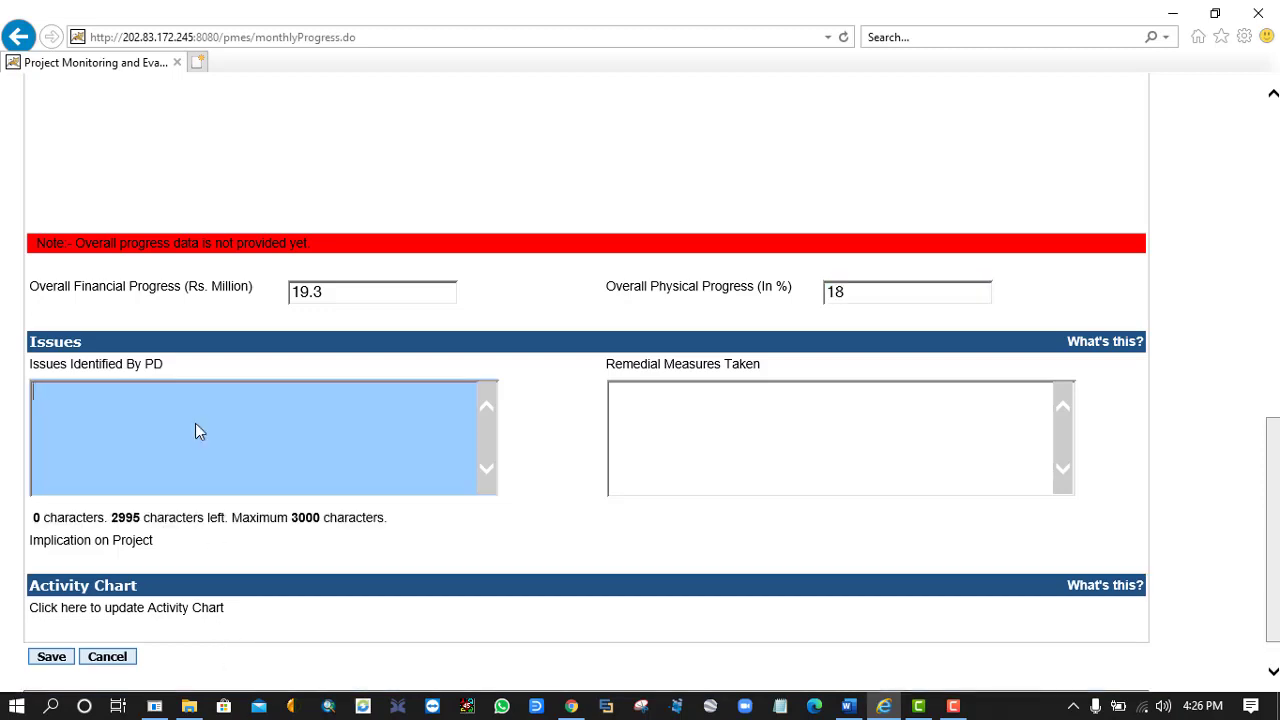
text(release delayed)
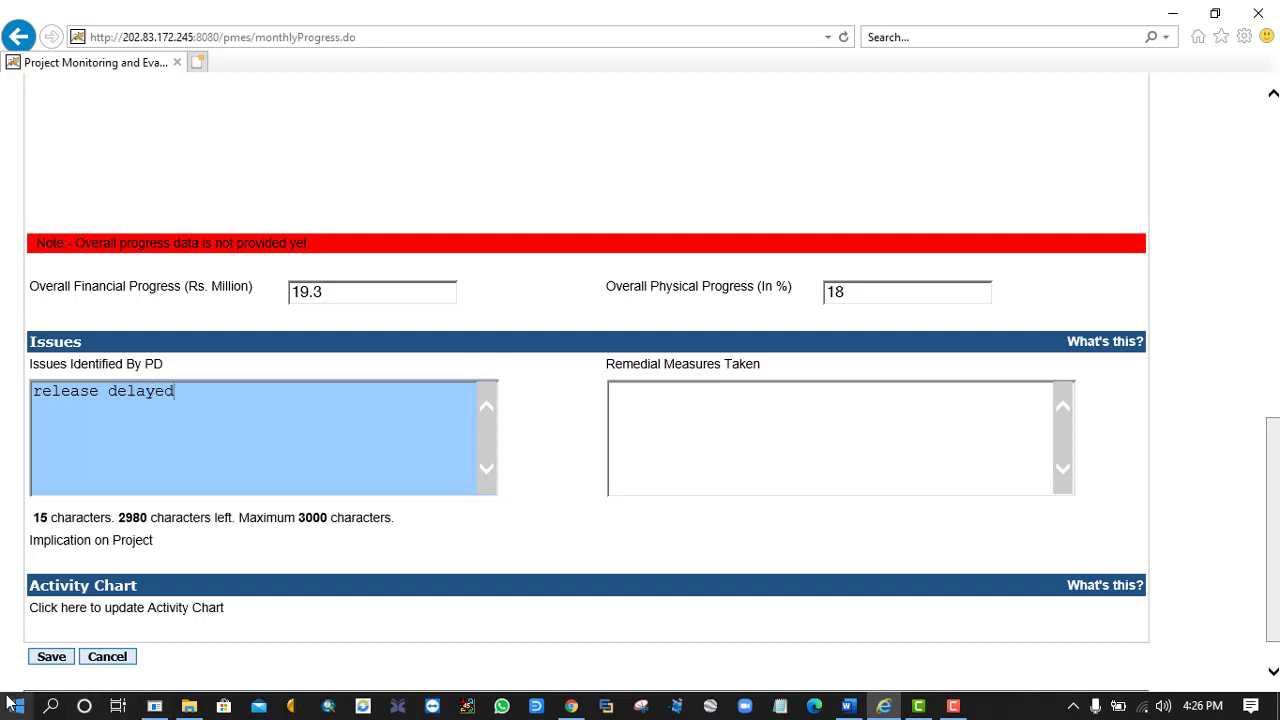
click(47, 660)
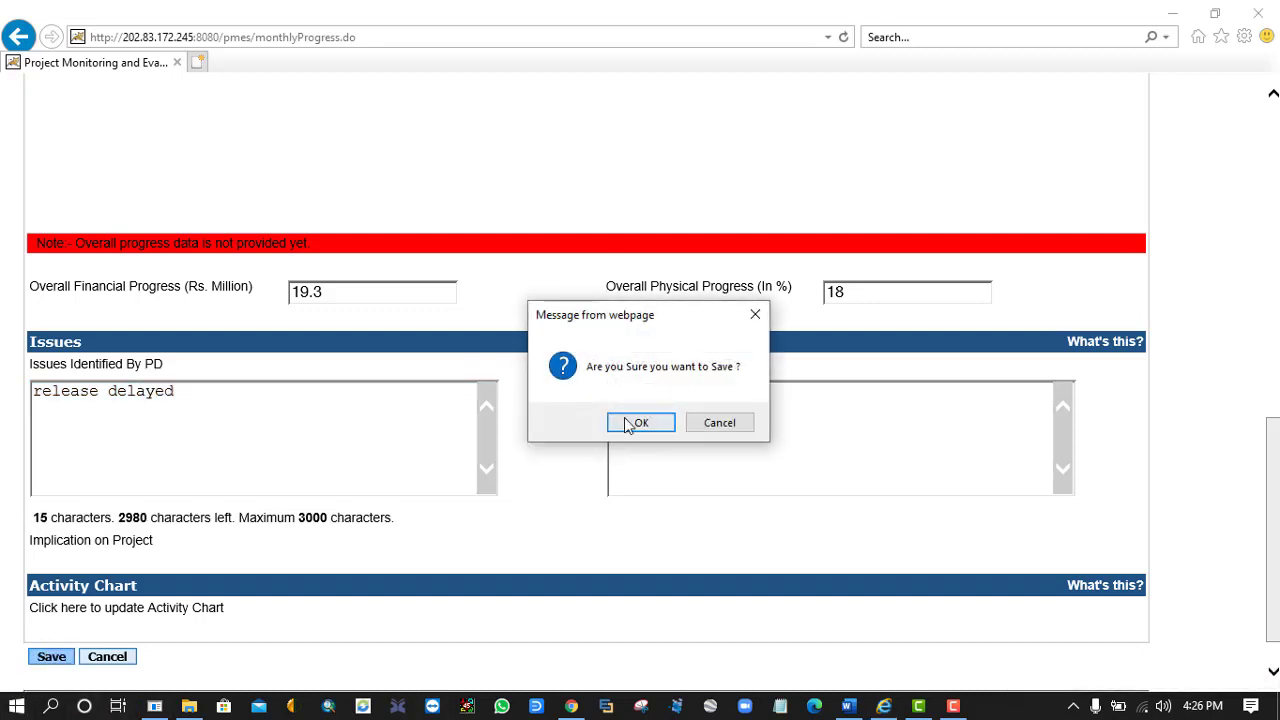
click(624, 420)
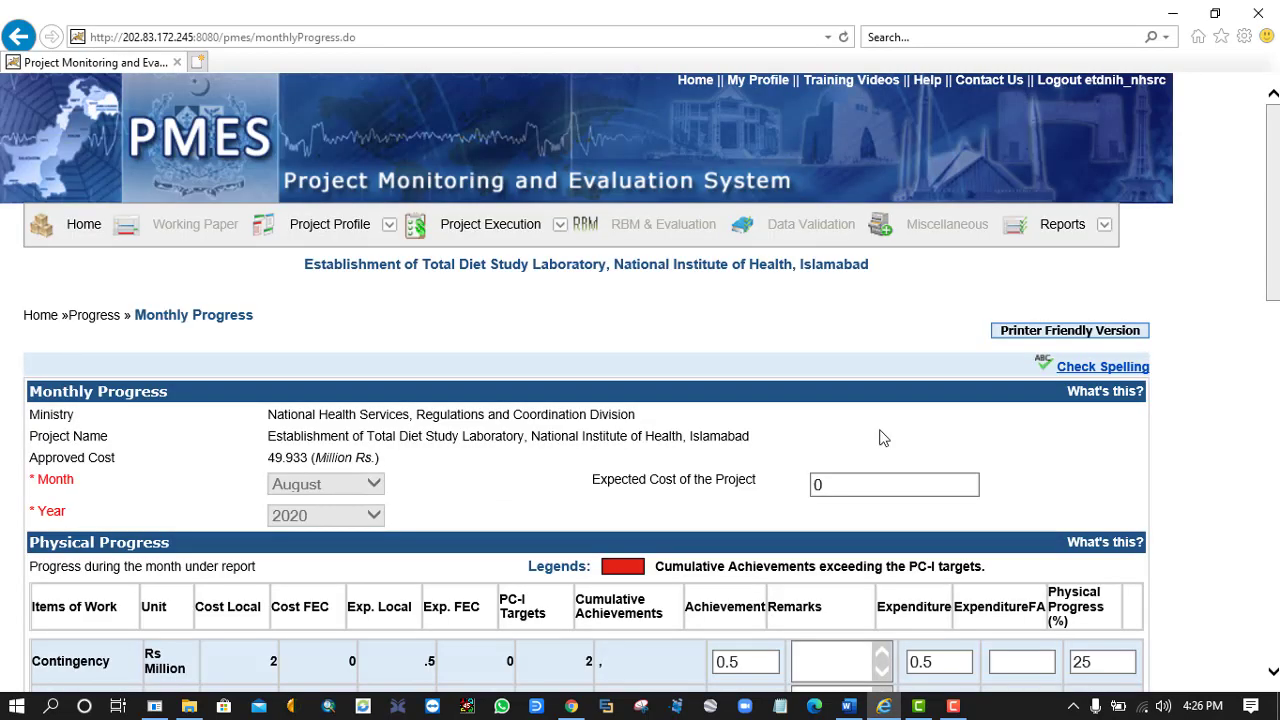
Submit the saved August 2020 monthly progress report and confirm the submission.
drag(1276, 255, 1275, 417)
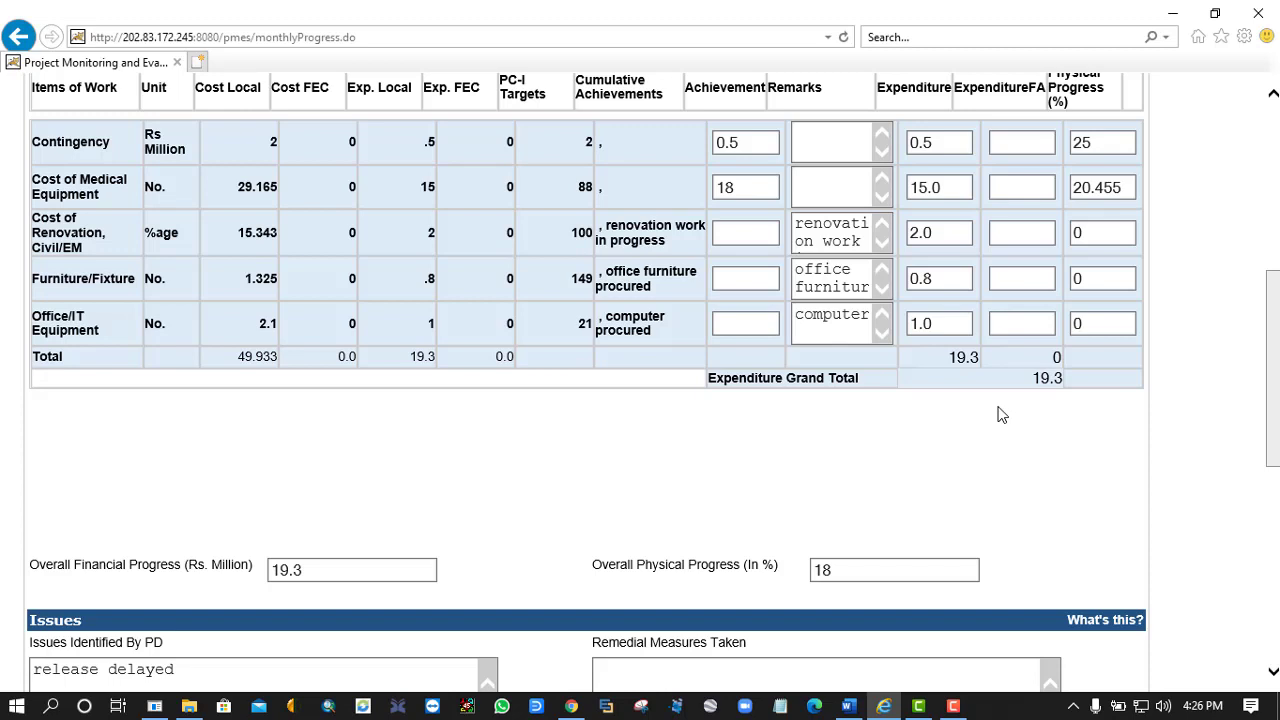
double_click(951, 190)
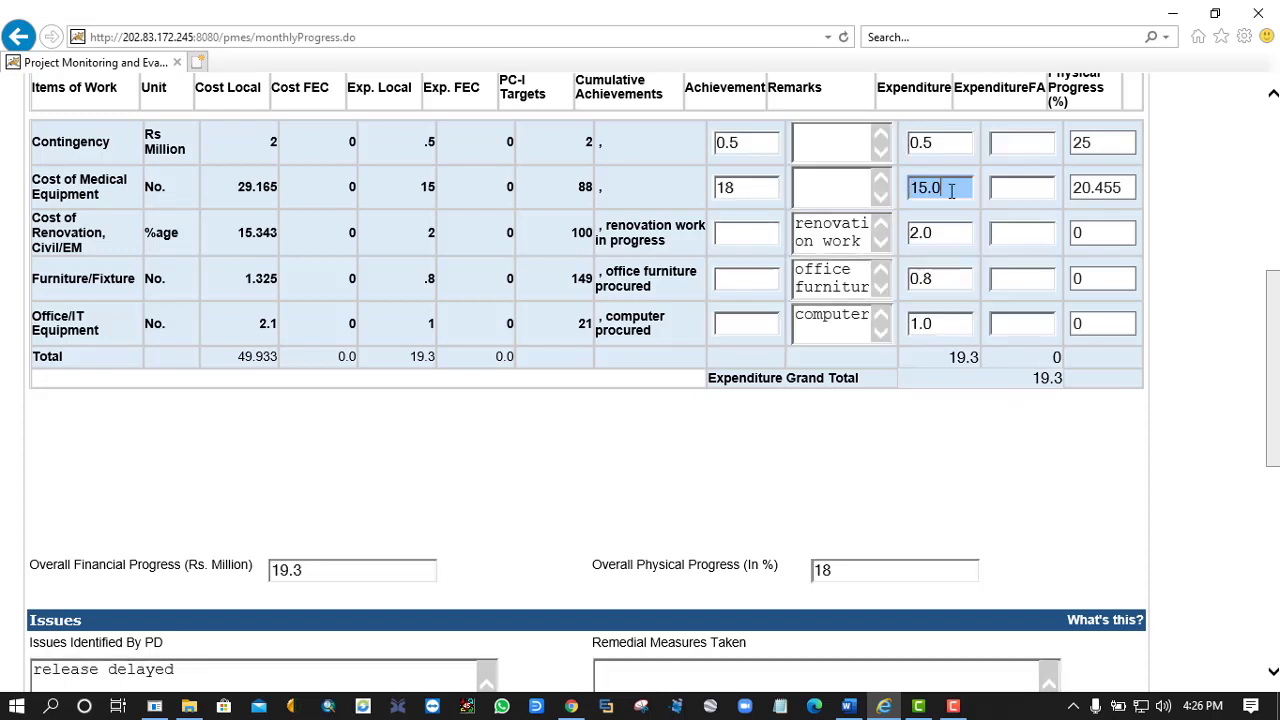
double_click(754, 190)
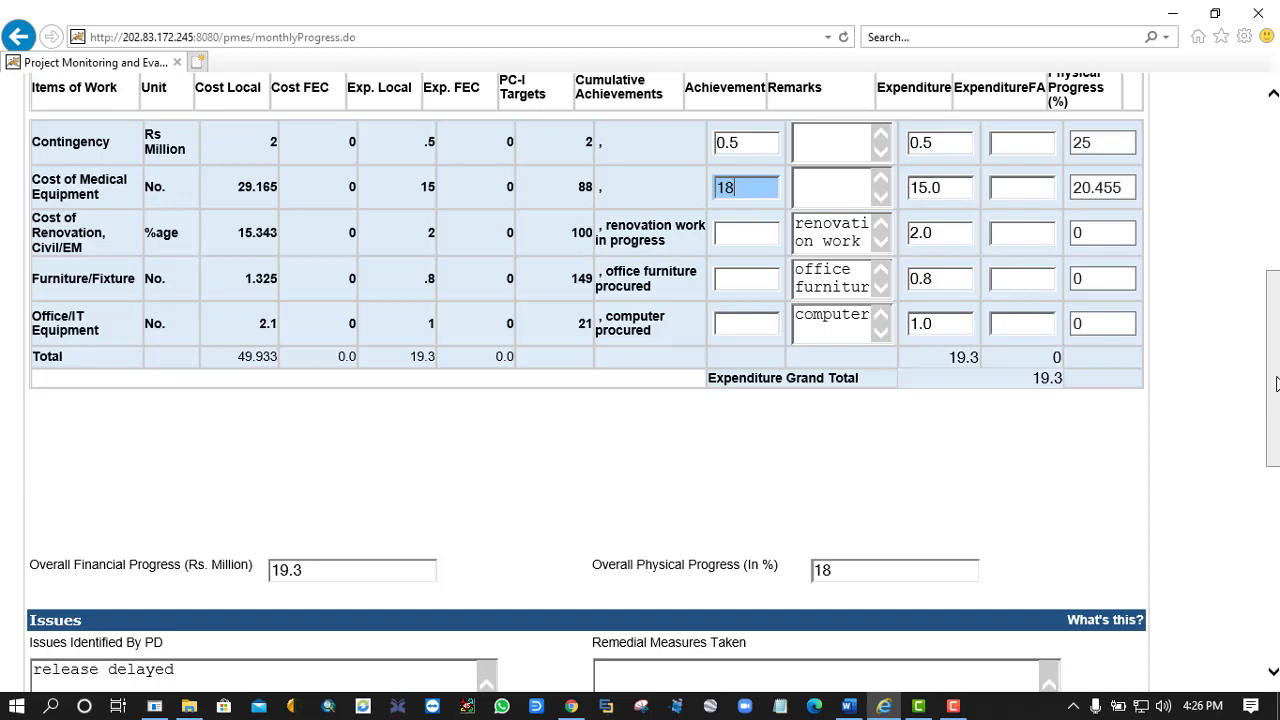
scroll(755, 195, down, 3)
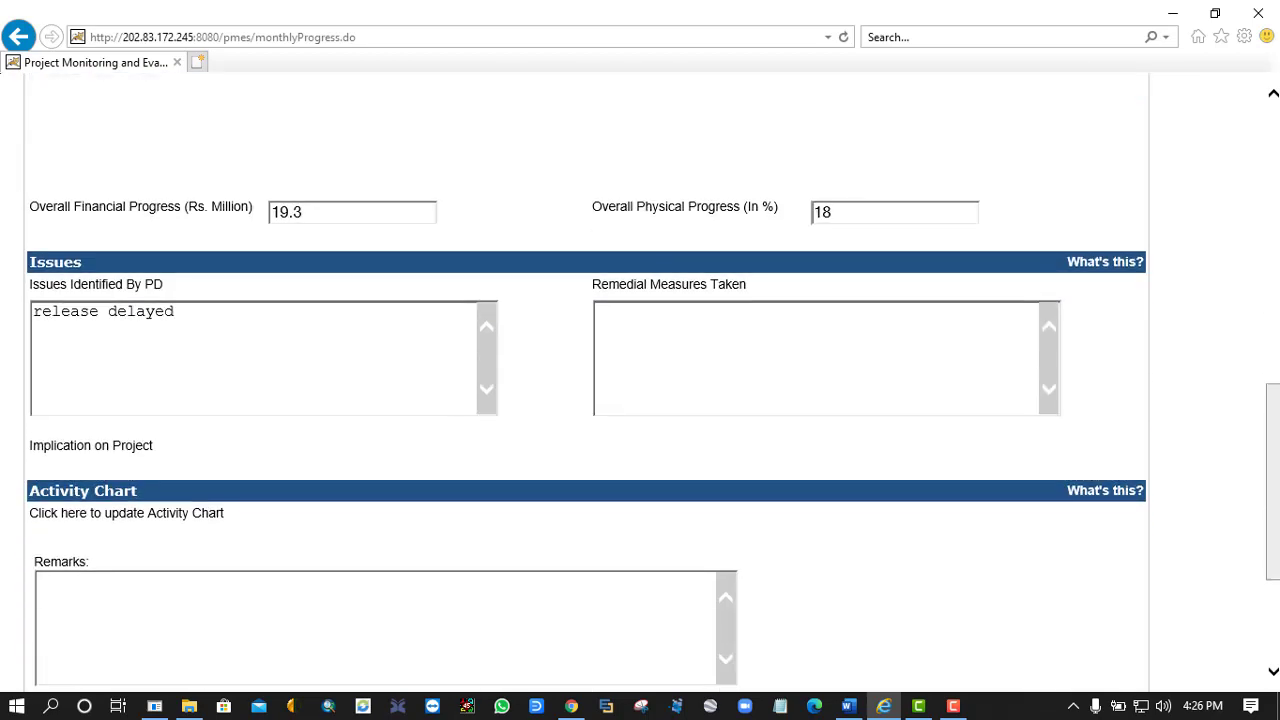
scroll(650, 385, down, 2)
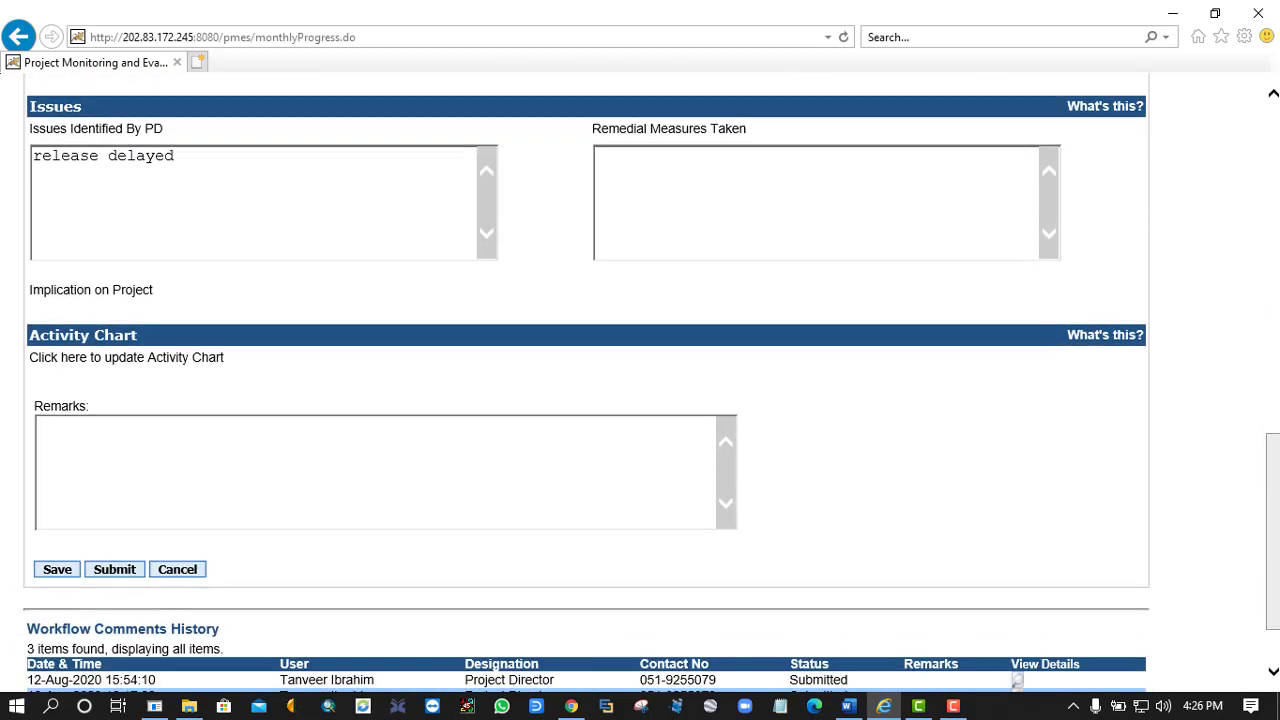
click(114, 562)
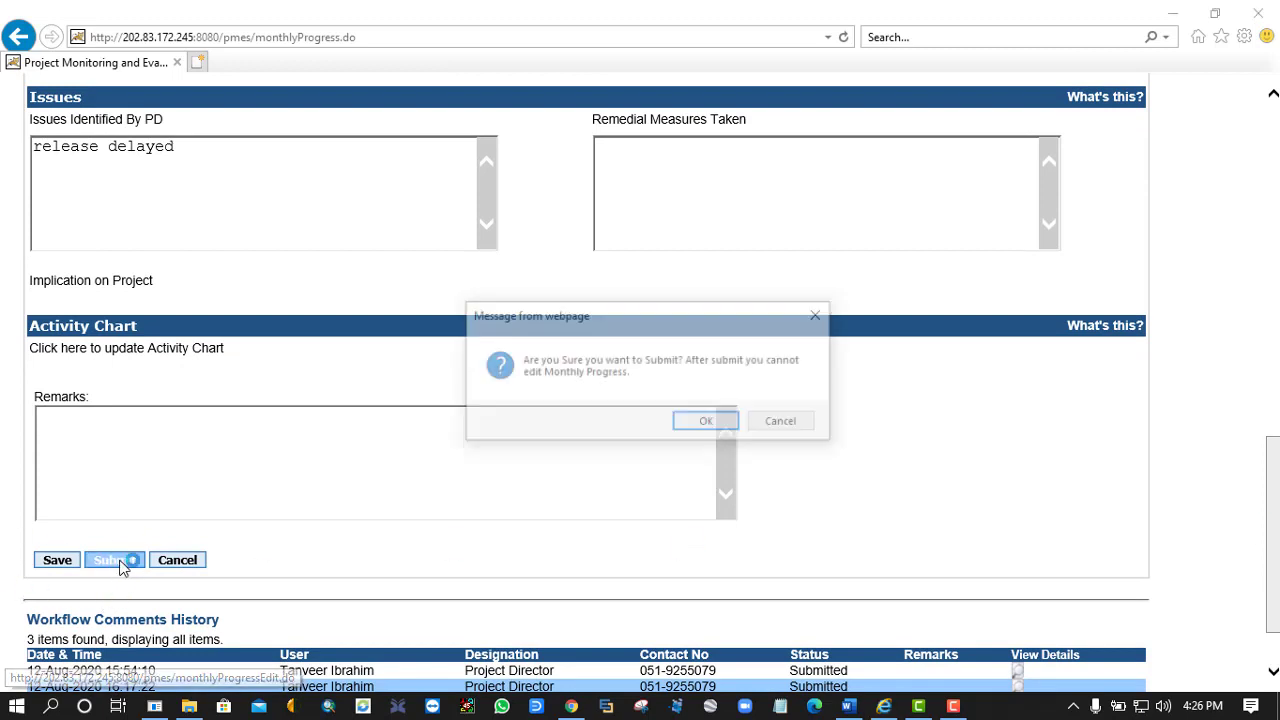
click(685, 424)
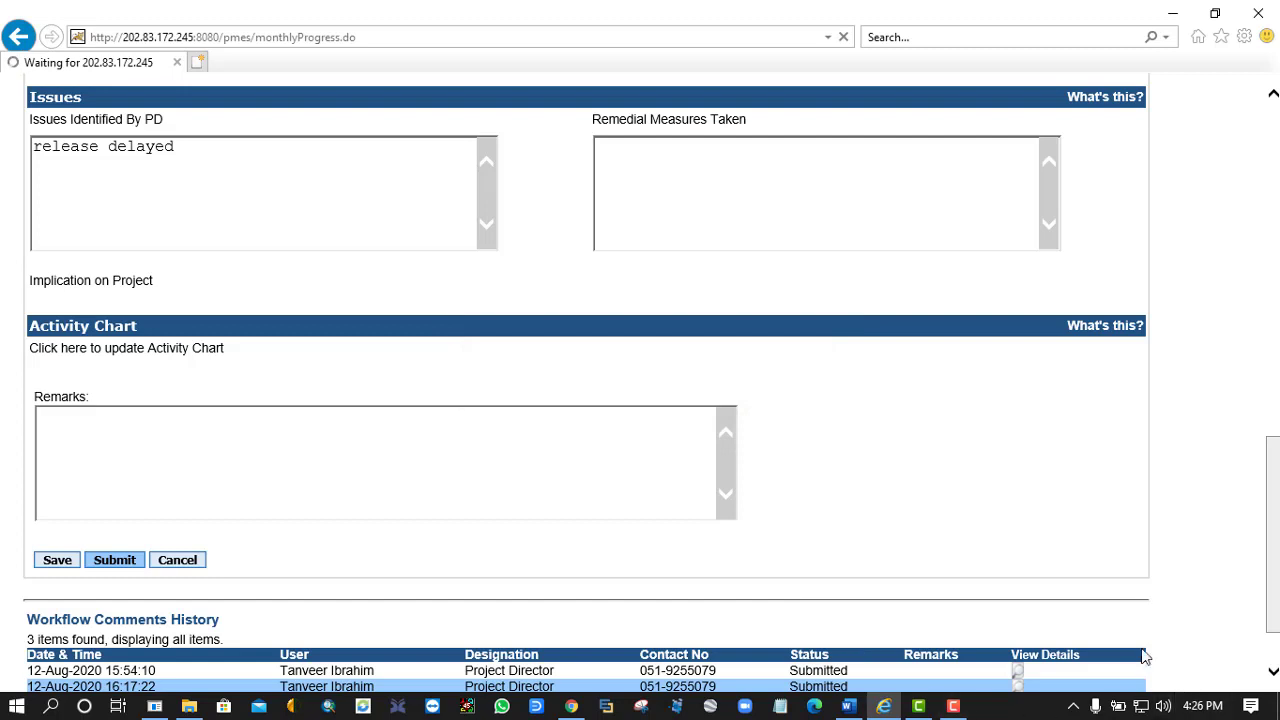
click(953, 706)
click(953, 706)
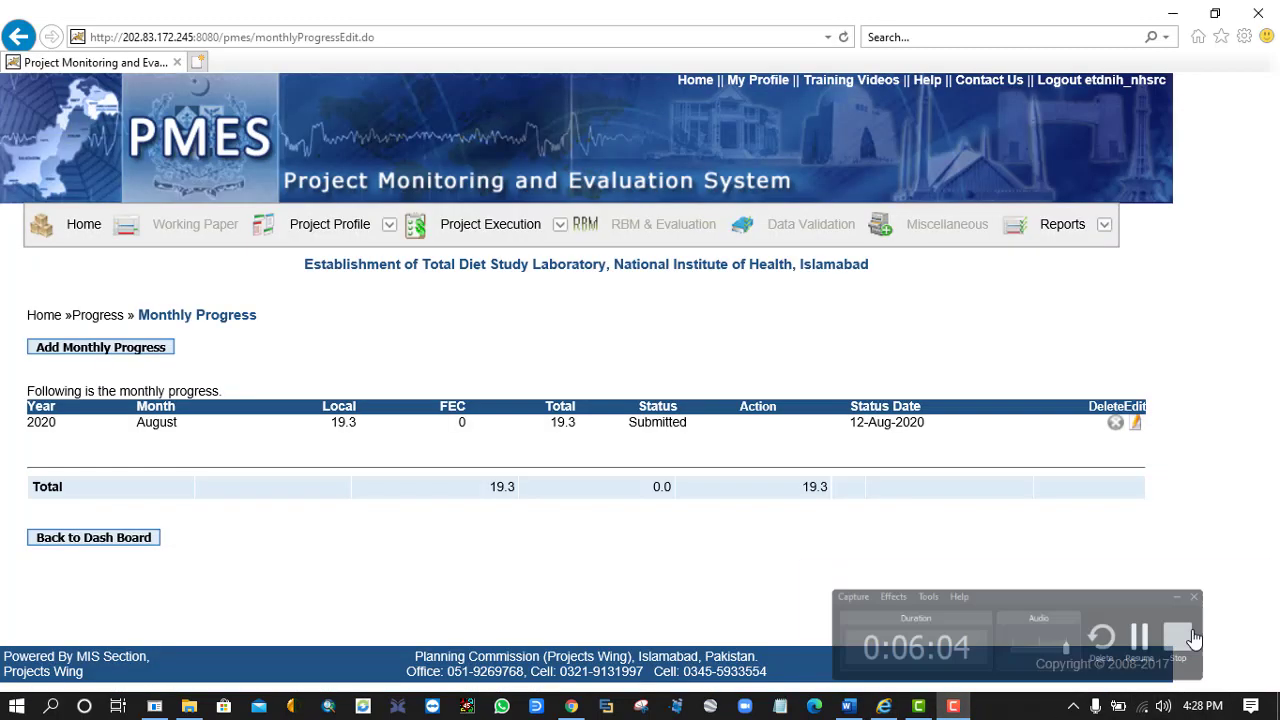